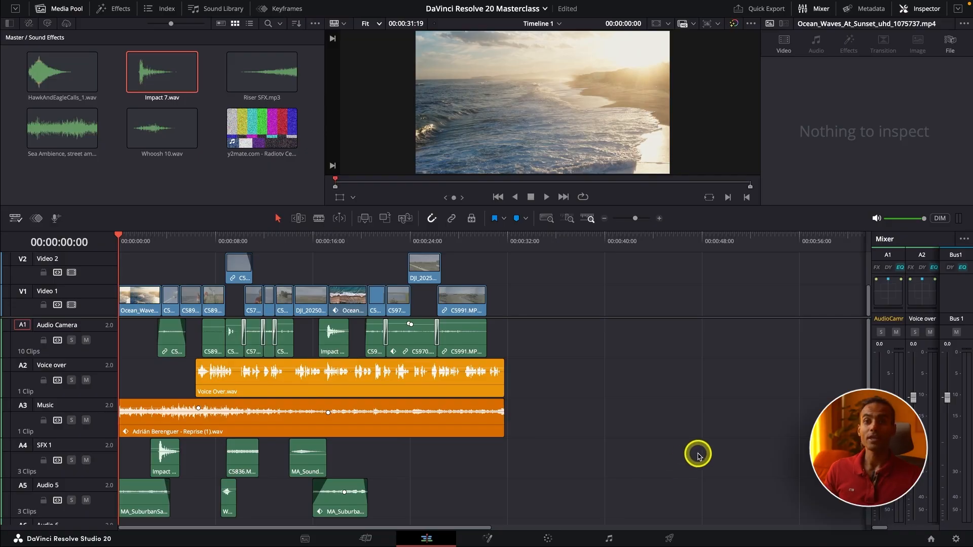
Move the music clip's volume keyframe so it lines up with the start of the voice-over.
key("super+=")
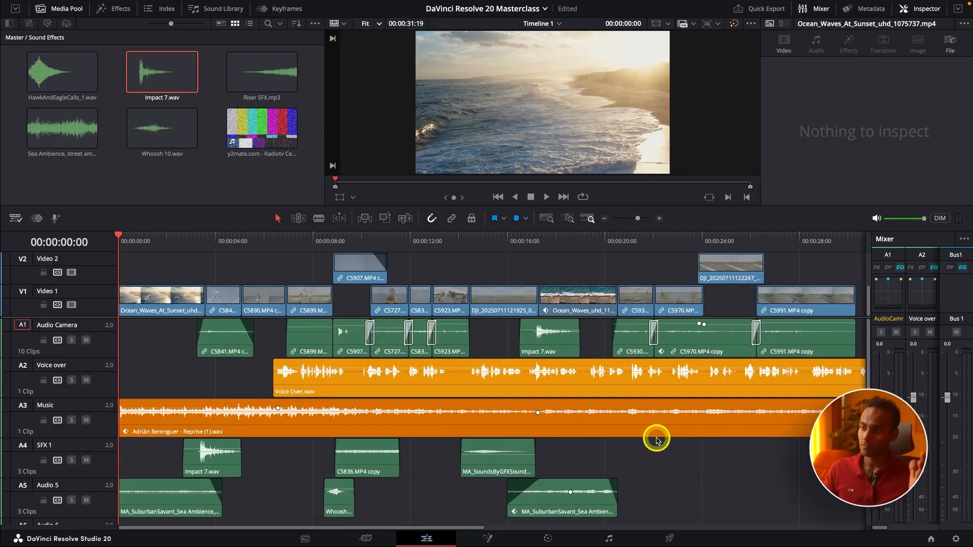
key("super+minus")
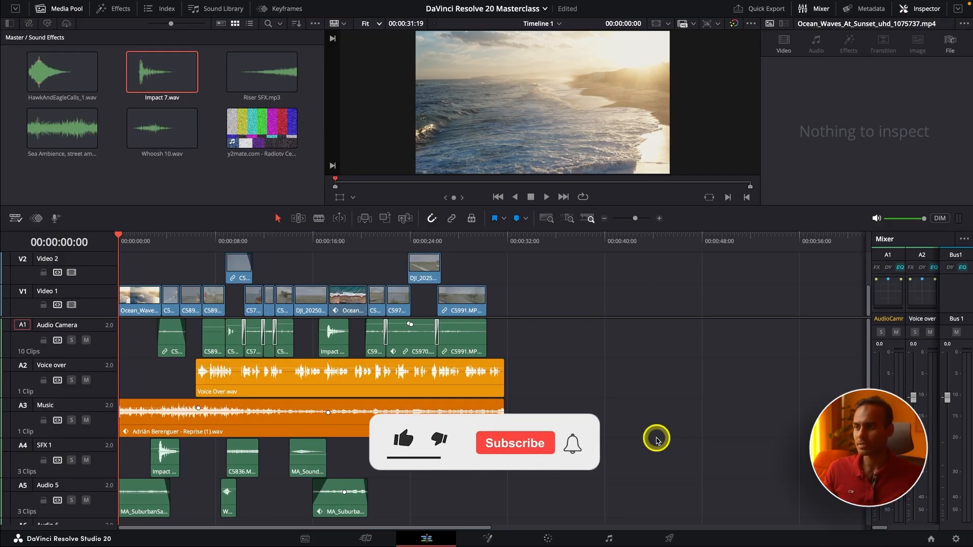
key("super+=")
left_click(270, 409)
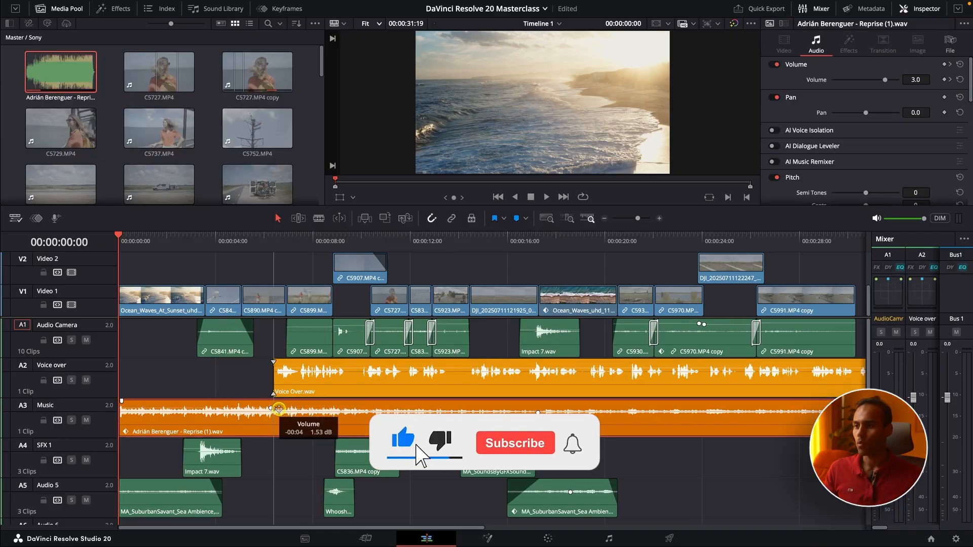
left_click_drag(280, 410, 274, 411)
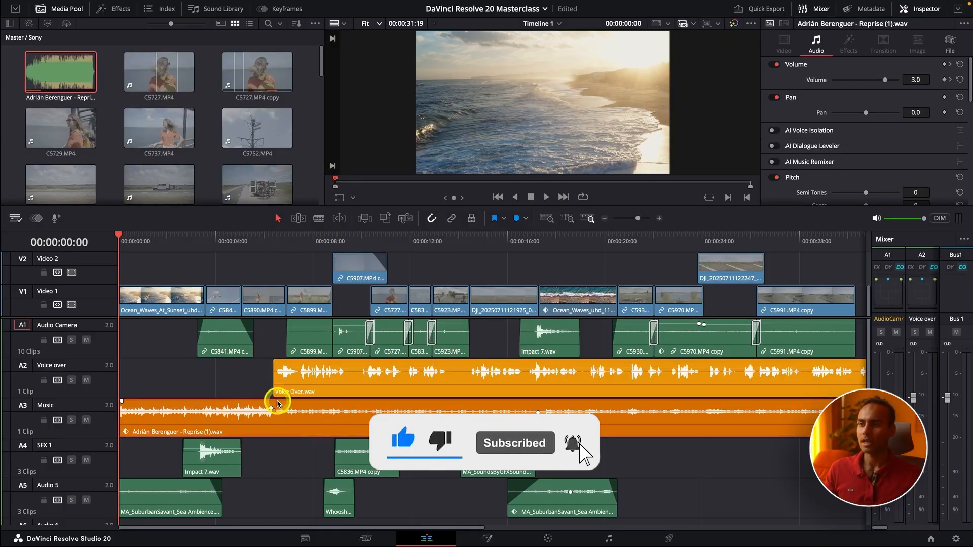
Move the Impact 7 clip near 16 seconds from the Audio Camera track to SFX 1 and adjust its cut with the preceding clip.
key("ctrl+minus")
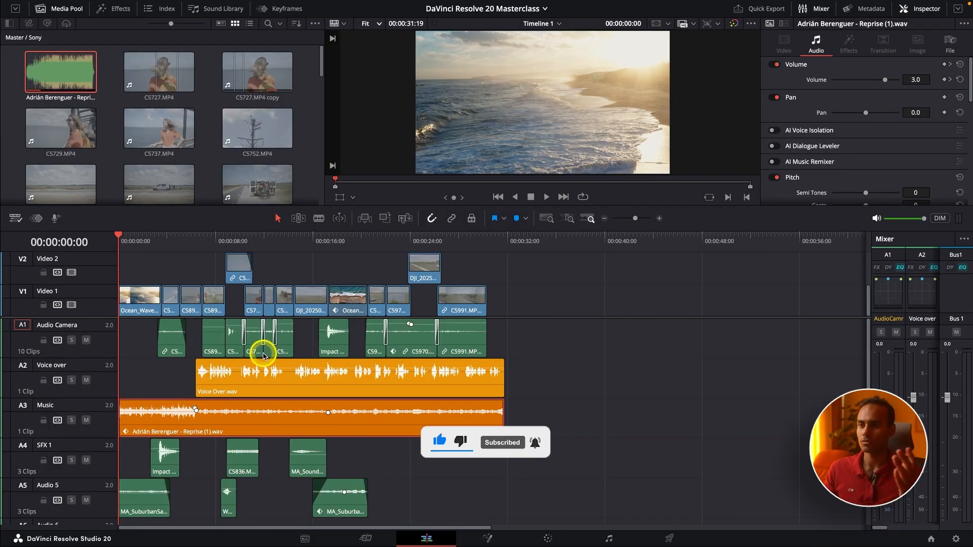
key("ctrl+equal")
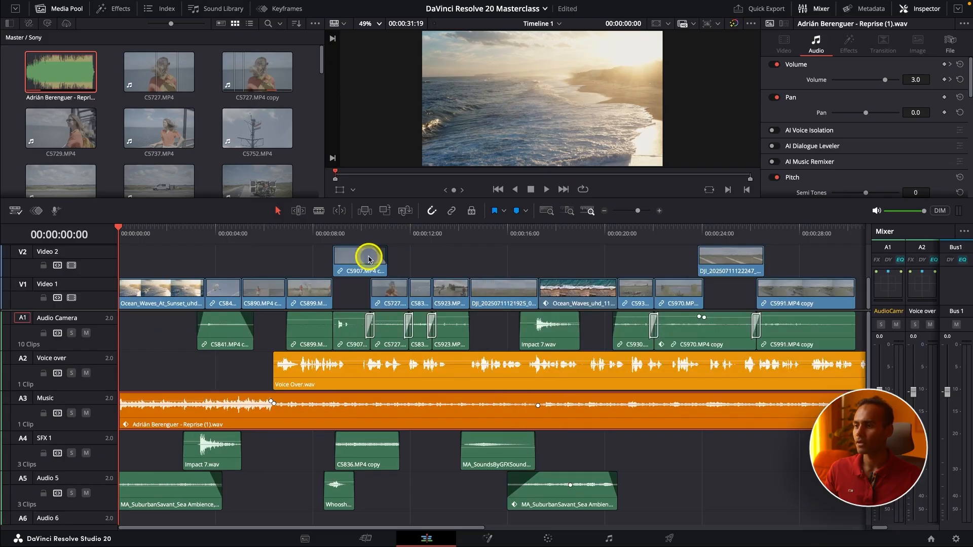
key("super+equal")
key("super+minus")
key("super+minus")
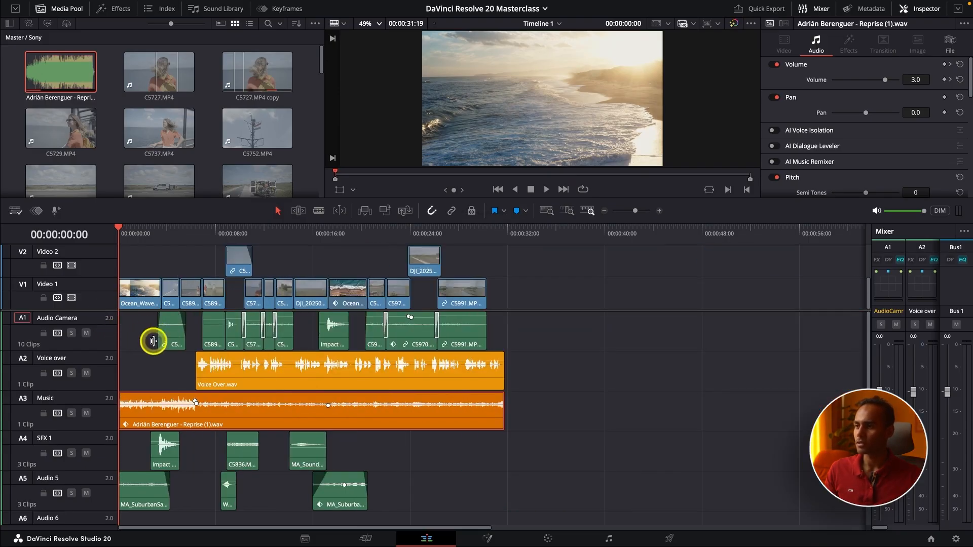
key("super+equal")
left_click_drag(537, 329, 537, 449)
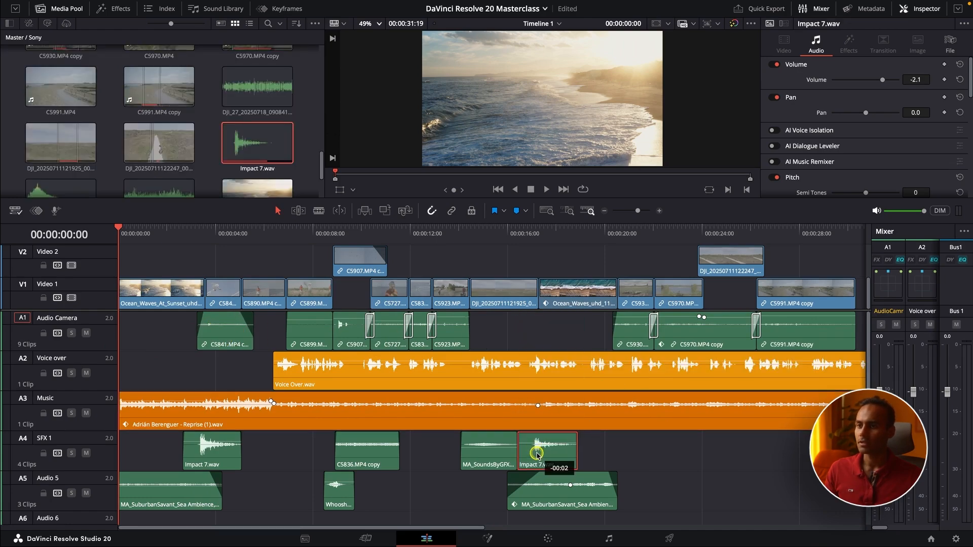
left_click_drag(512, 454, 527, 454)
Rename the Audio 5 track as SFX 2.
key("shift+z")
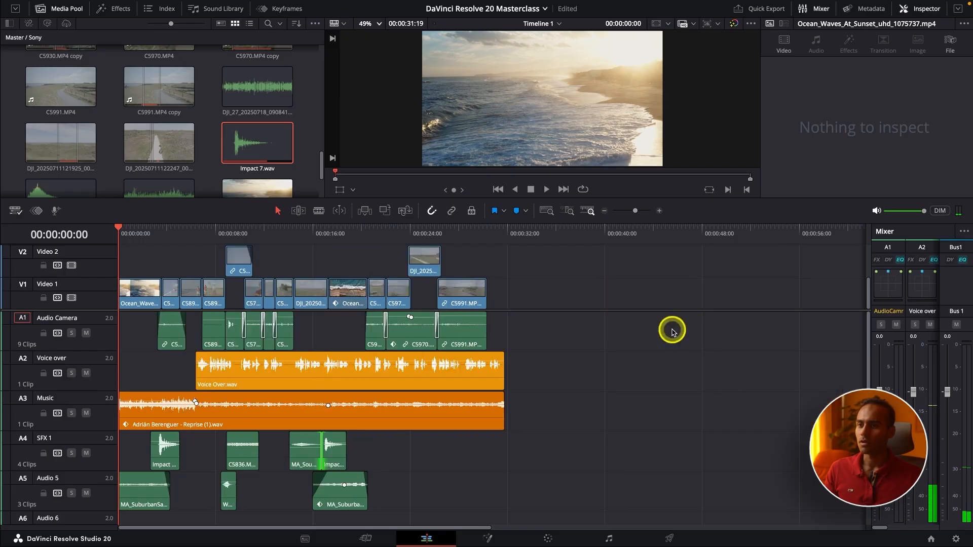
key("shift+z")
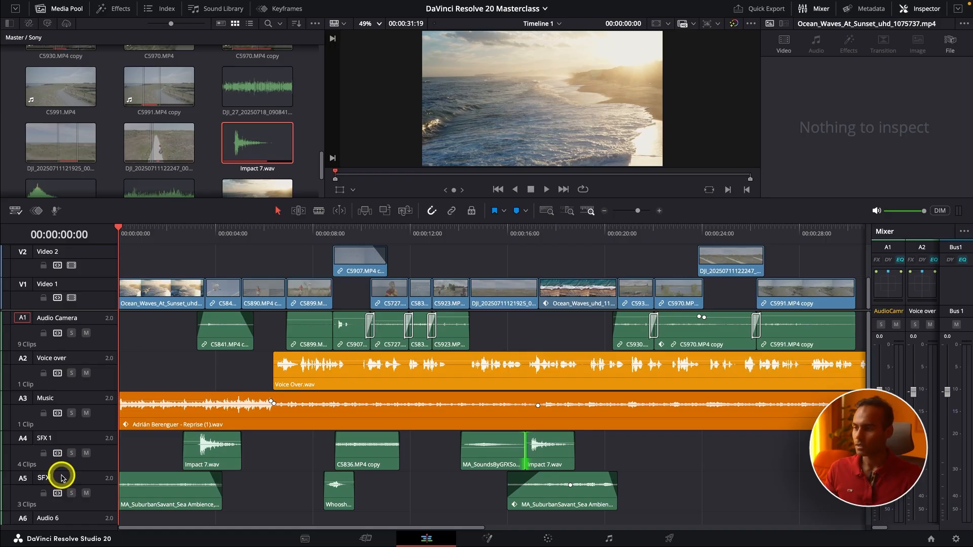
left_click(691, 458)
Select all clips on the SFX 1 and SFX 2 tracks, try Violet as their clip color, and settle on Purple.
key("super+minus")
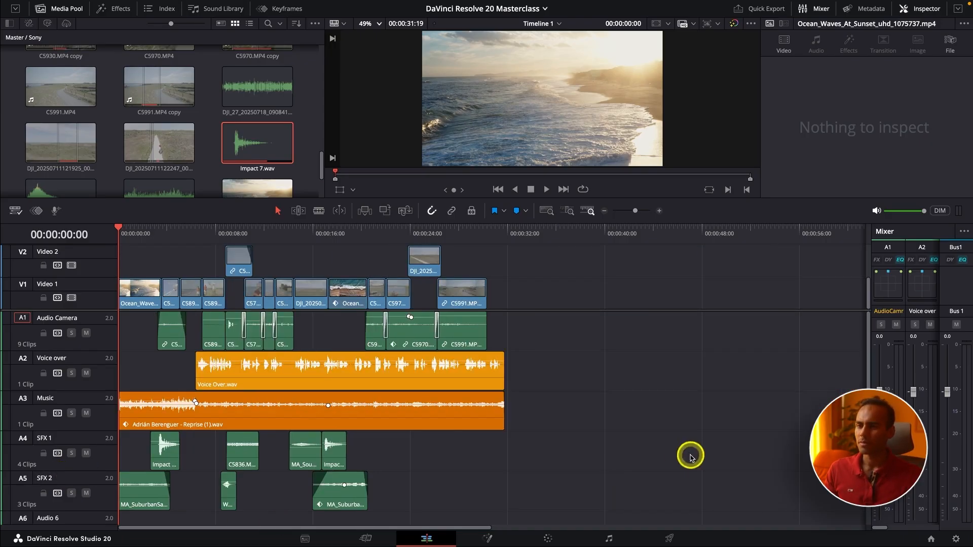
left_click_drag(546, 453, 145, 507)
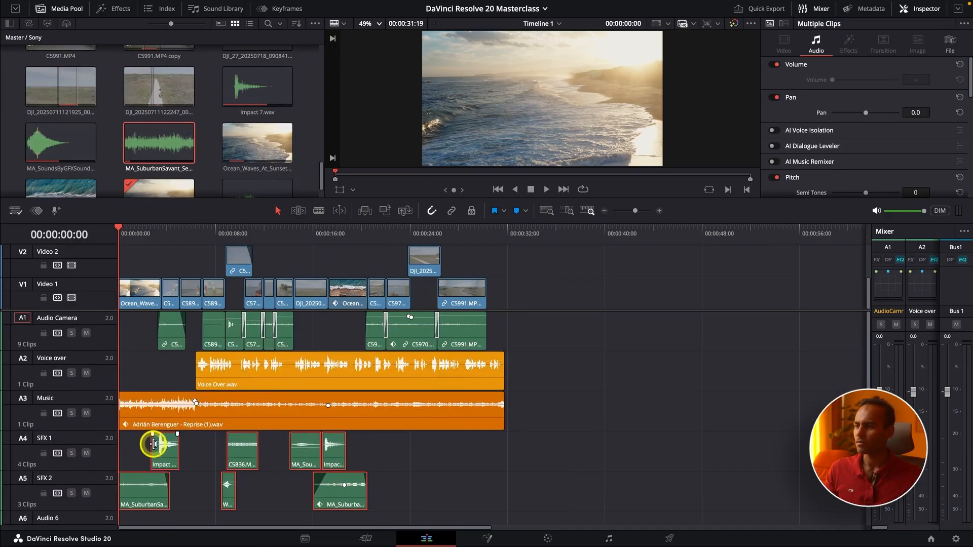
right_click(160, 461)
mouse_move(235, 341)
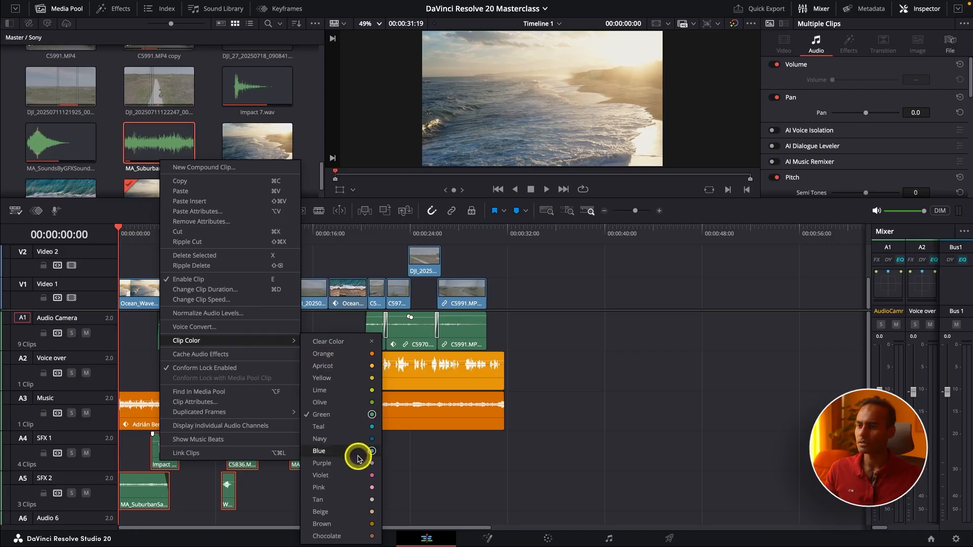
left_click(361, 471)
right_click(333, 454)
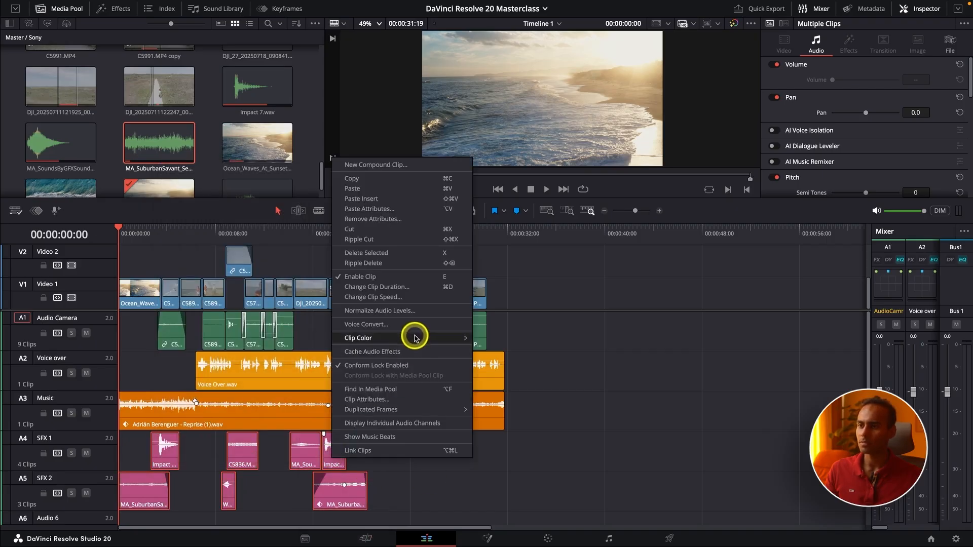
mouse_move(416, 338)
left_click(507, 460)
Play the opening seconds of the timeline up to the seagull shot to review the sound mix.
key("super+equal")
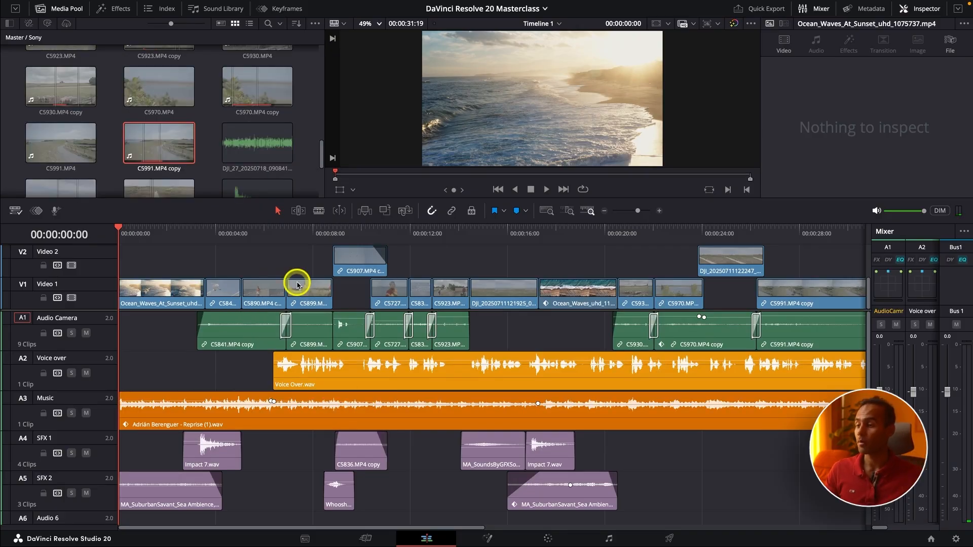
key("space")
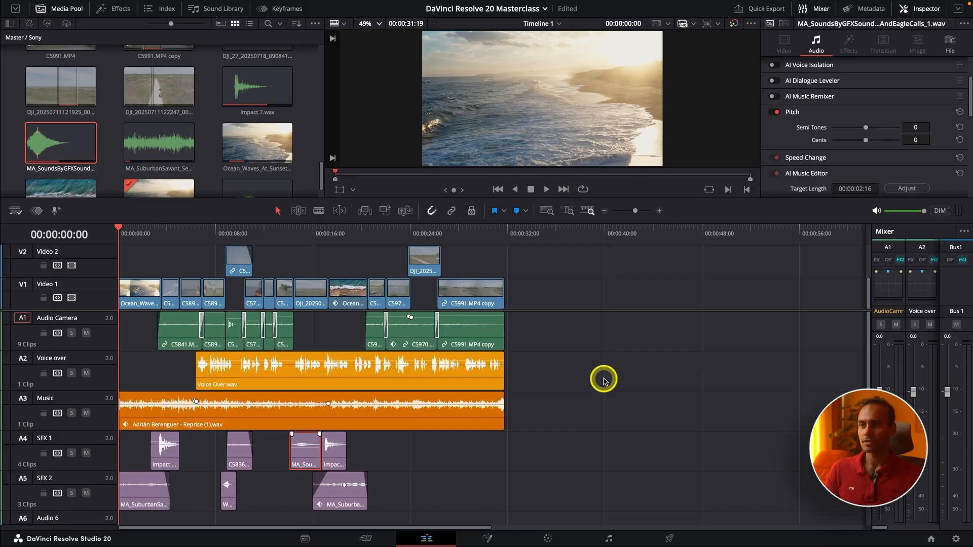
key("space")
key("ctrl+equal")
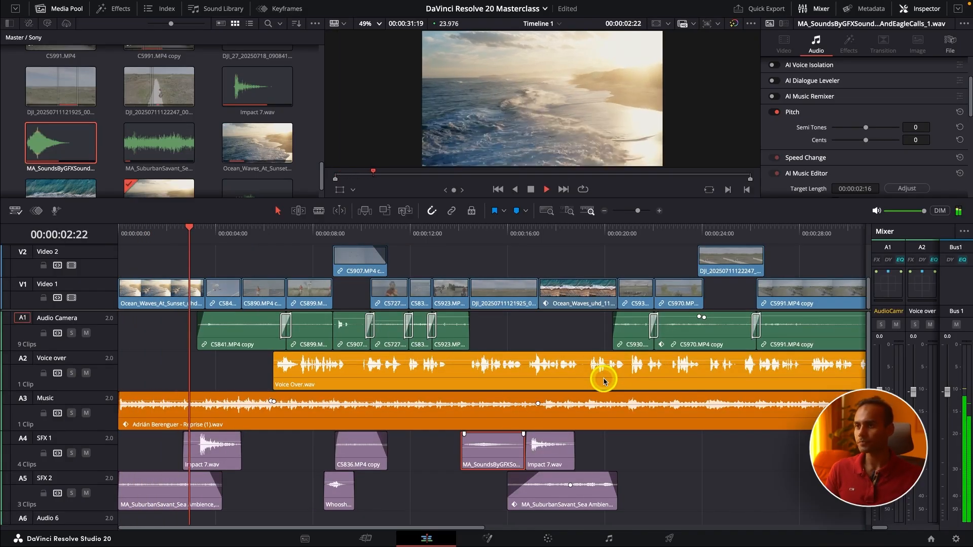
key("ctrl+equal")
key("space")
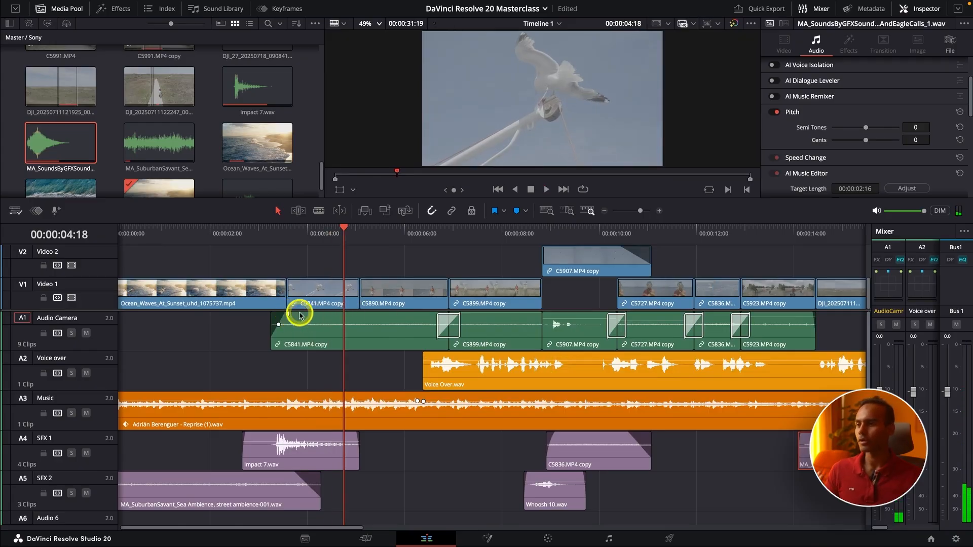
Check the cross-fade options at the cut between the C5899 and C5907 clips on the Audio Camera track.
left_click(304, 300)
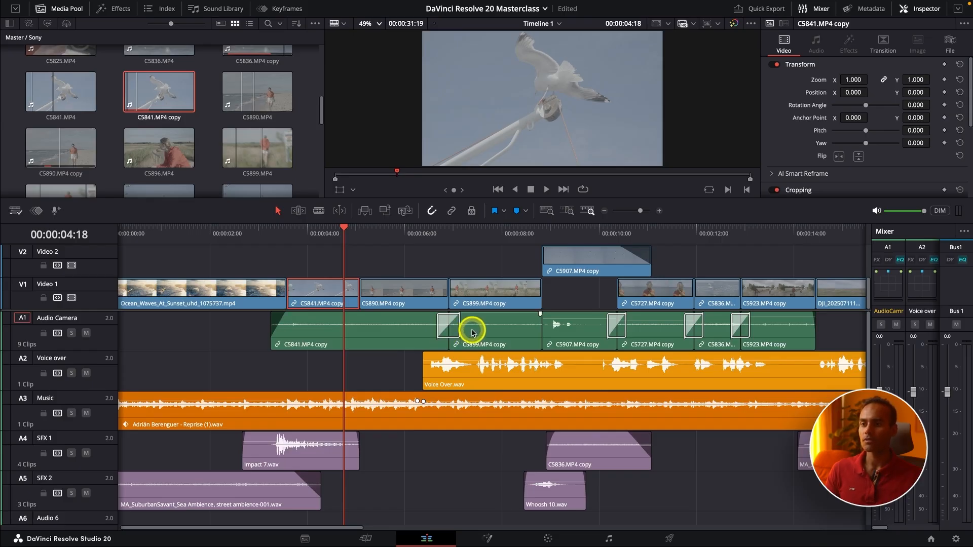
right_click(448, 340)
left_click(448, 340)
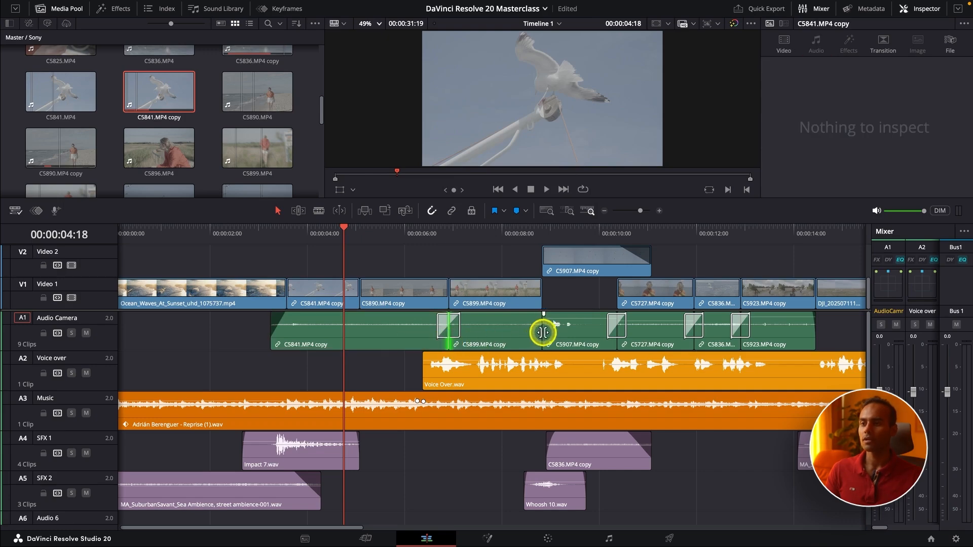
right_click(543, 332)
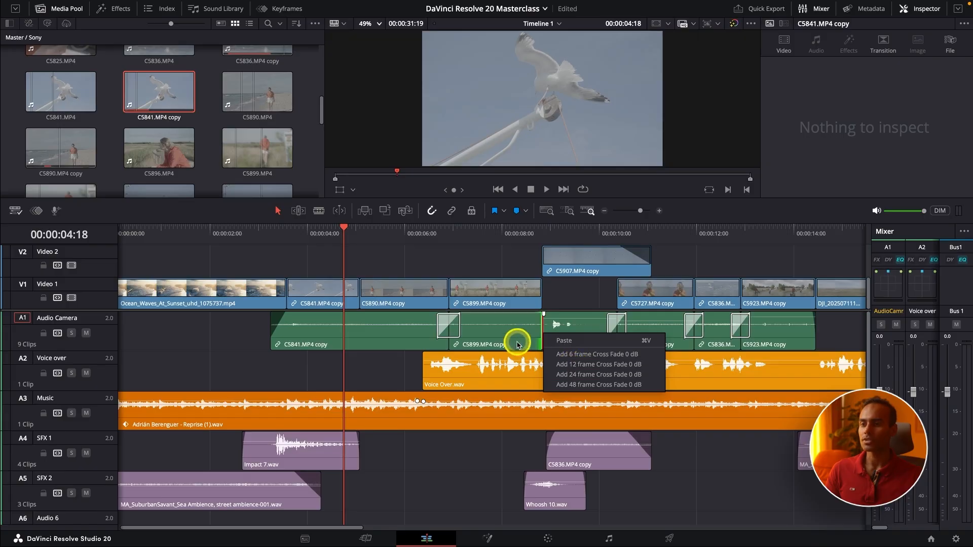
key("Escape")
Play on into the voice-over and lower the music's volume keyframe at its start to about 0.06 dB.
key("space")
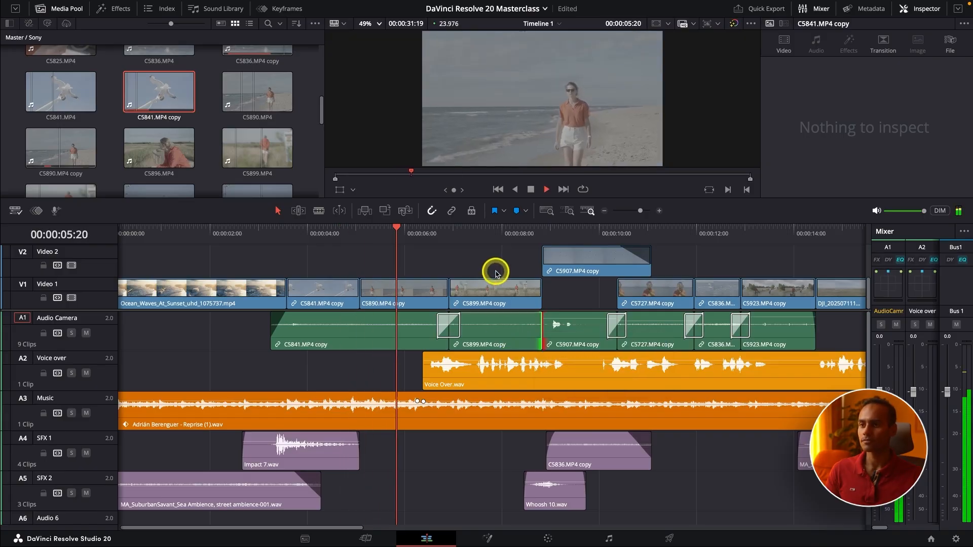
key("space")
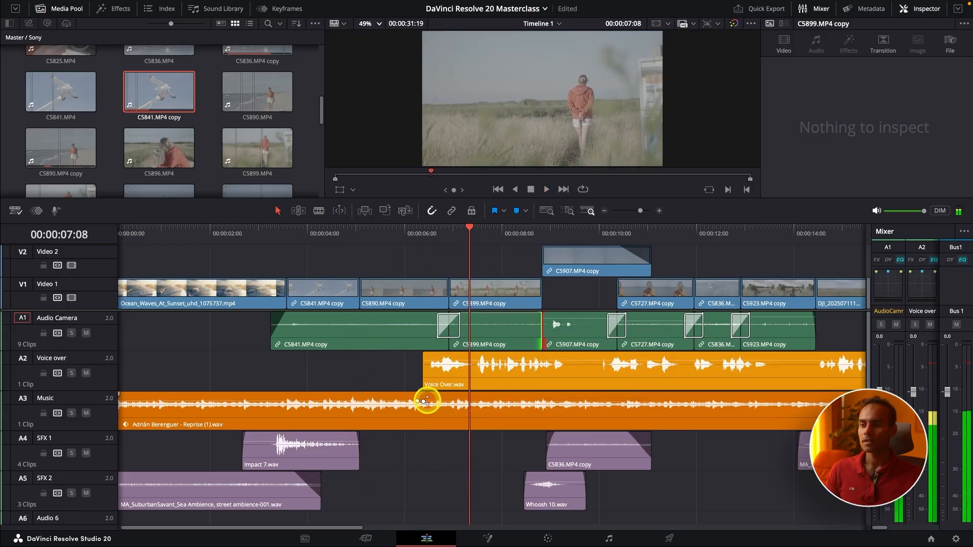
left_click(424, 403)
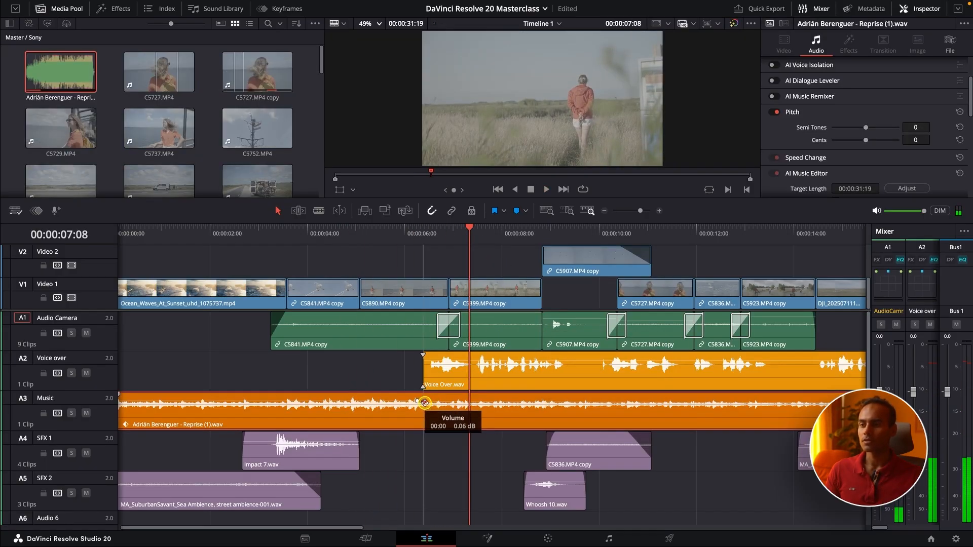
Play from the start of the voice-over at 00:00:06:09 to check the music level underneath it.
left_click(423, 233)
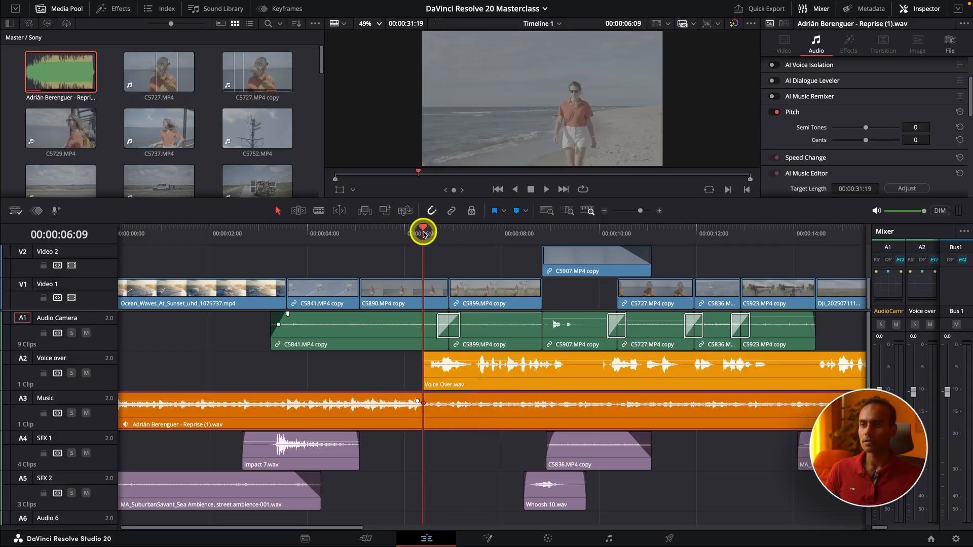
key("space")
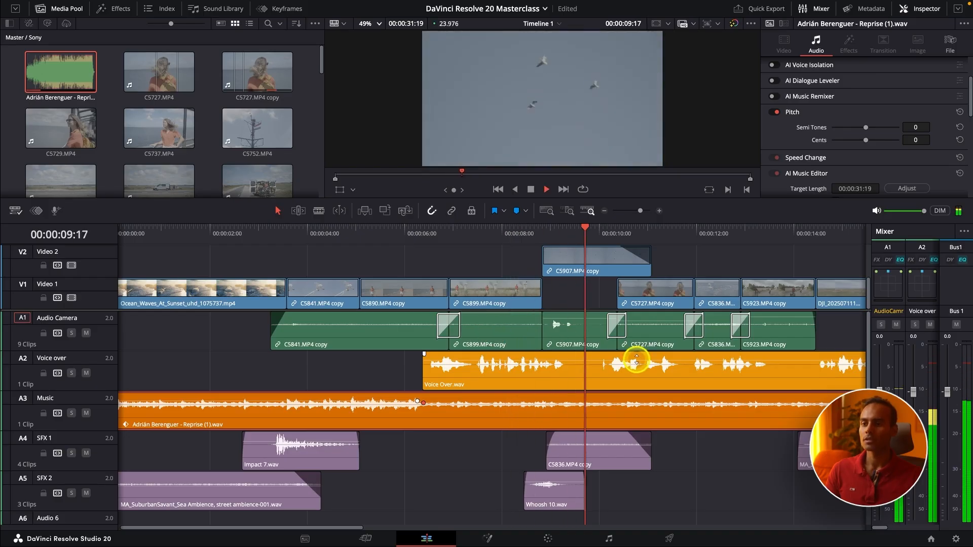
key("space")
Examine the sounds layered under the C5907 bird shot at 00:00:08:20, including its camera audio and the C5836 clip on SFX 1.
left_click(543, 228)
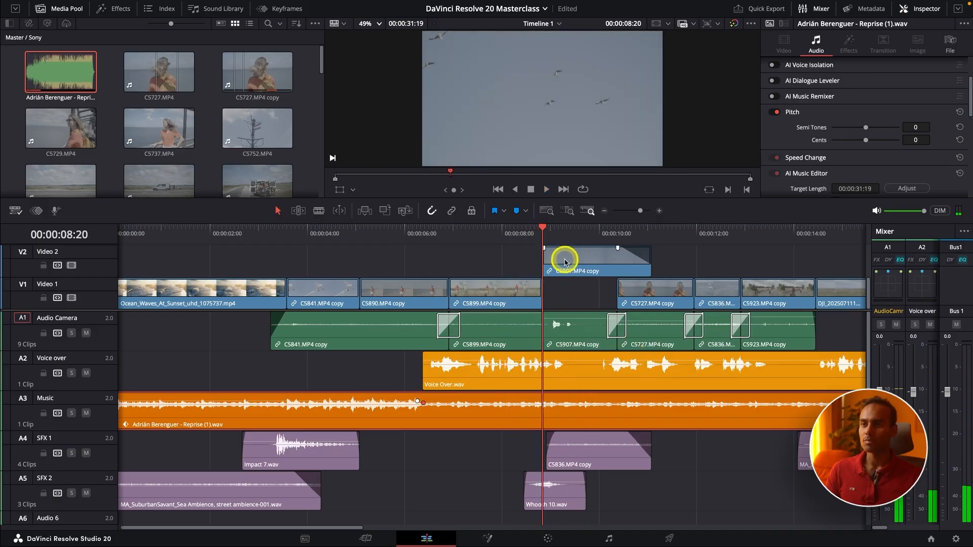
scroll(576, 492, "up", 2)
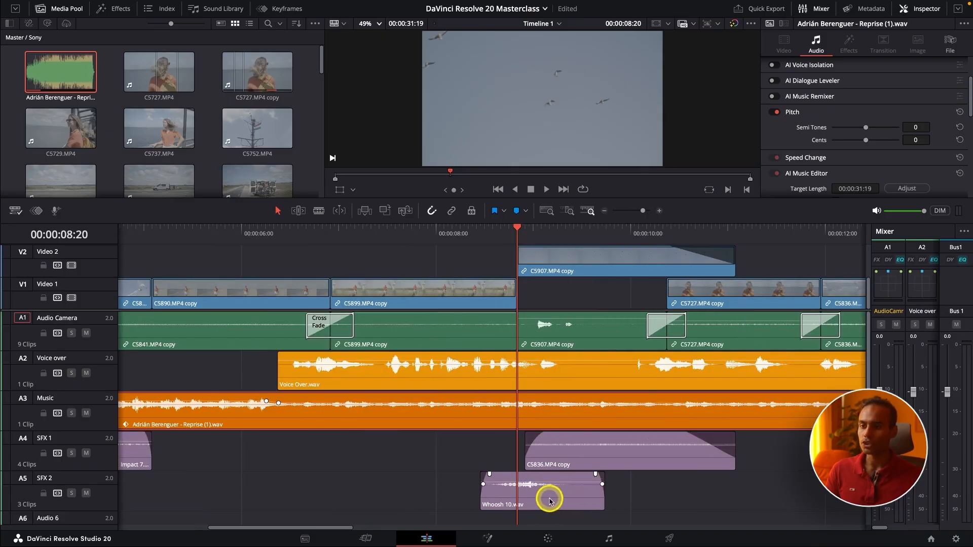
left_click(586, 458)
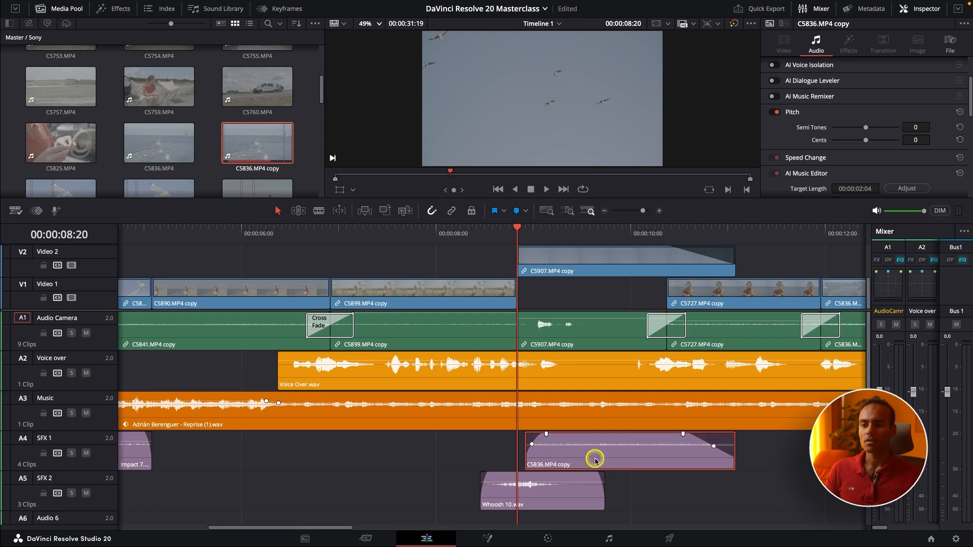
left_click(587, 341)
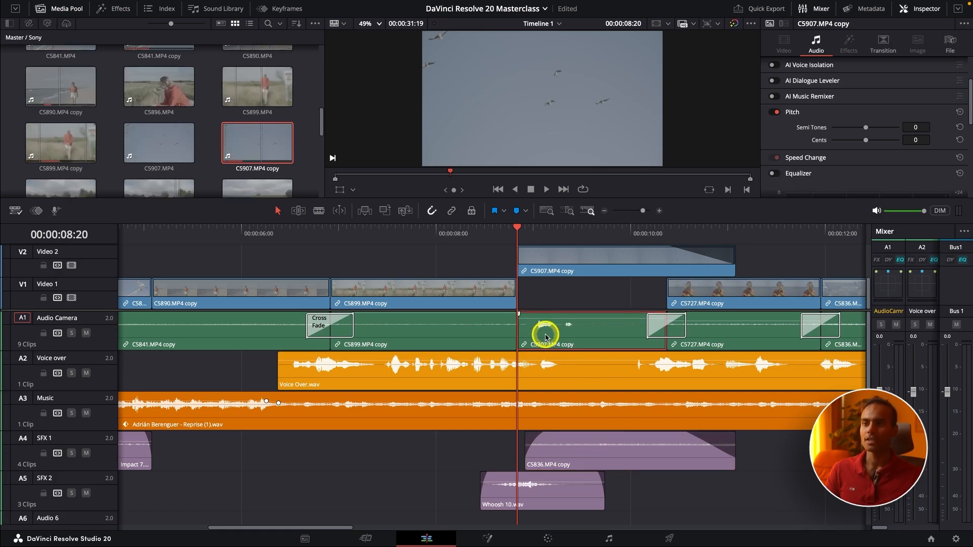
left_click(564, 268)
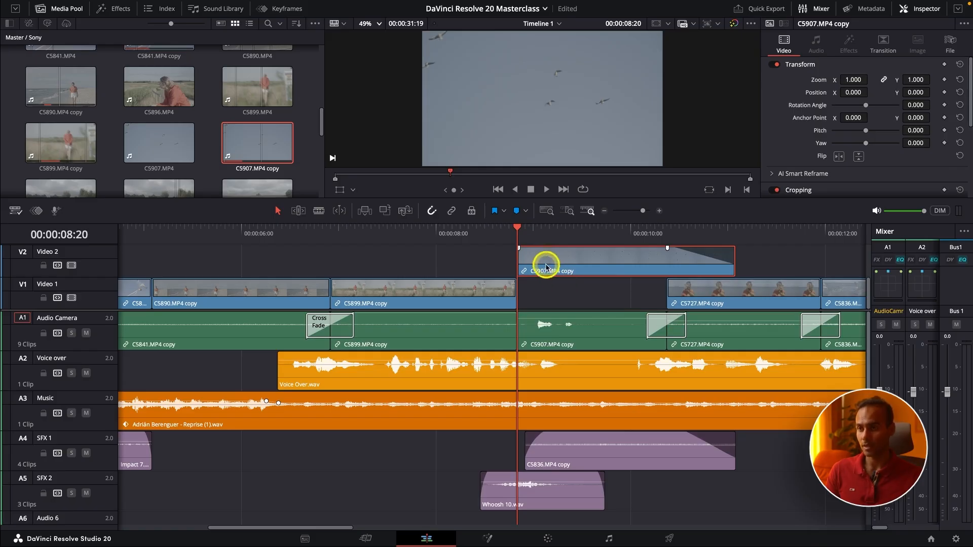
Replay the C5907 bird shot with its whoosh and park the playhead inside its fade-out at 00:00:10:14.
left_click(481, 236)
key("space")
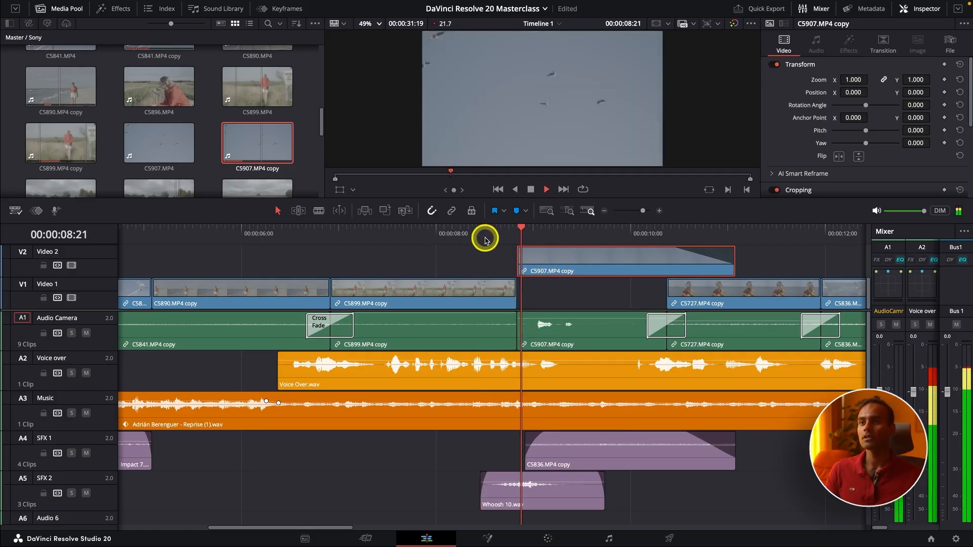
key("ctrl+minus")
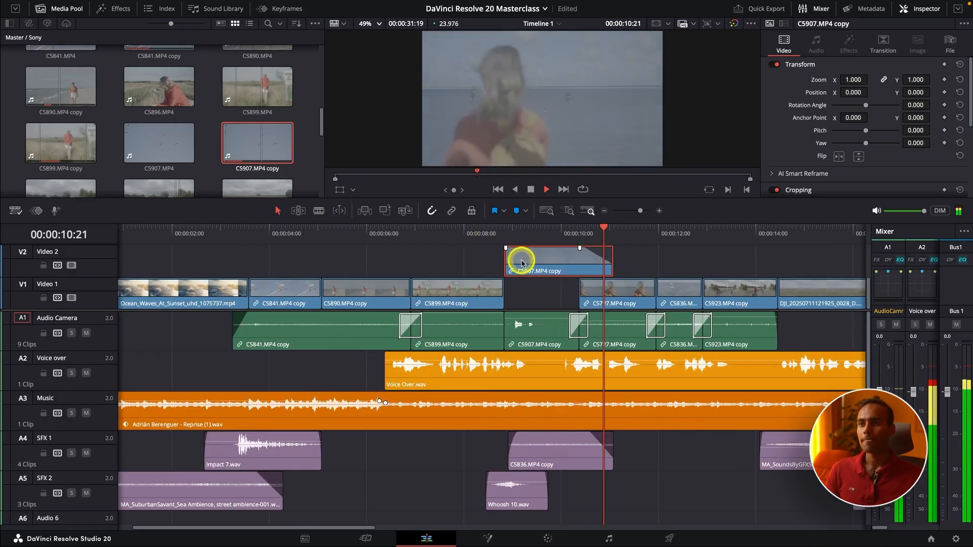
key("space")
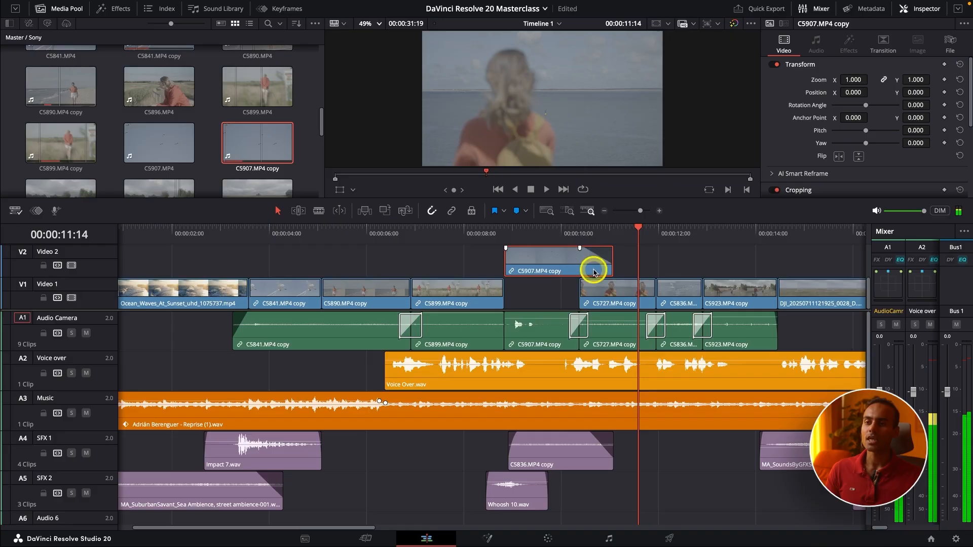
left_click(581, 234)
left_click(587, 235)
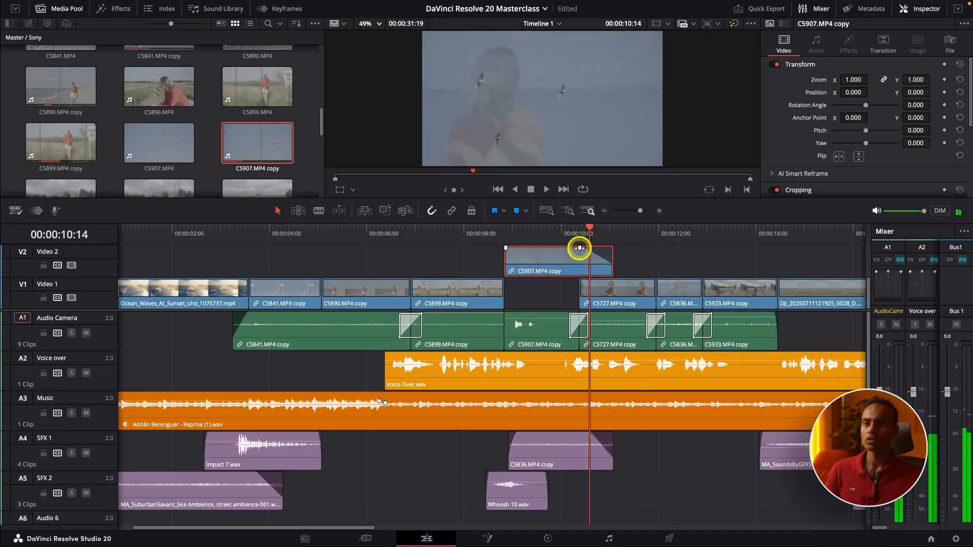
Scrub further through the fade-out of the C5907 bird shot, select the C5727 clip beneath it, and give the video tracks more room.
mouse_move(589, 232)
left_mouse_down()
mouse_move(610, 232)
mouse_move(600, 235)
left_mouse_up()
left_click(625, 285)
scroll(582, 288, "up", 2)
scroll(582, 288, "down", 2)
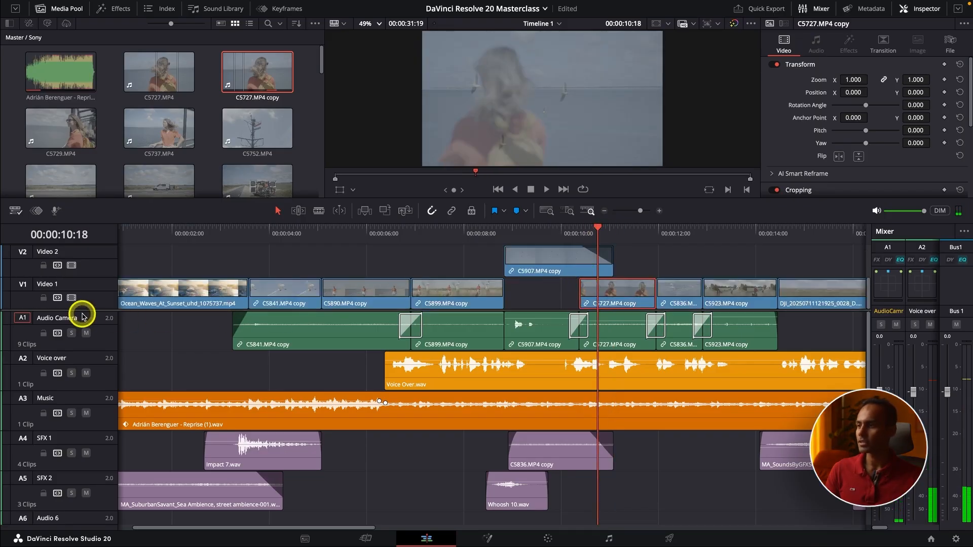
left_click_drag(95, 310, 85, 338)
Remove the C5907 clip's video fade-out on Video 2, recreate it from about 00:00:10:11 to the clip's end, and scrub through the dissolve.
key("super+equal")
key("super+equal")
left_click_drag(418, 276, 557, 292)
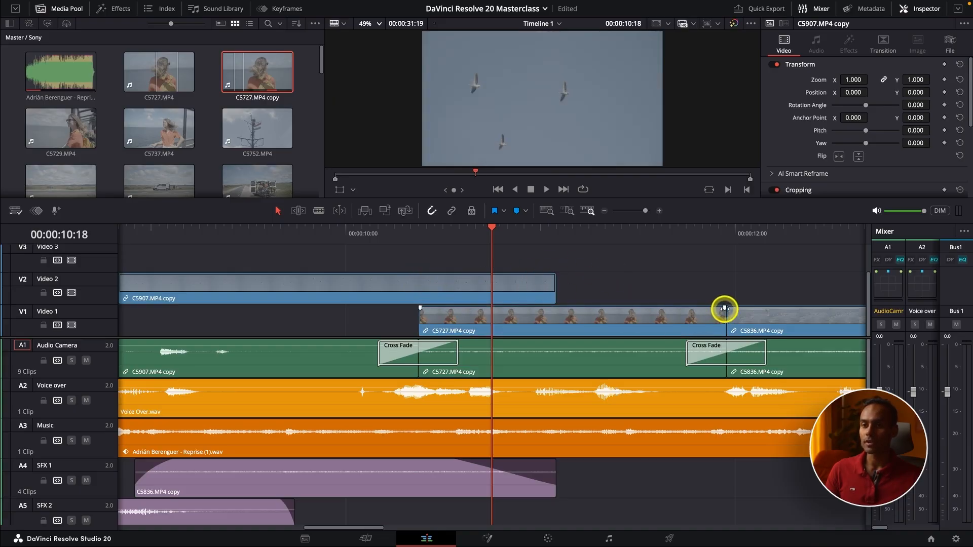
left_click_drag(725, 309, 816, 321)
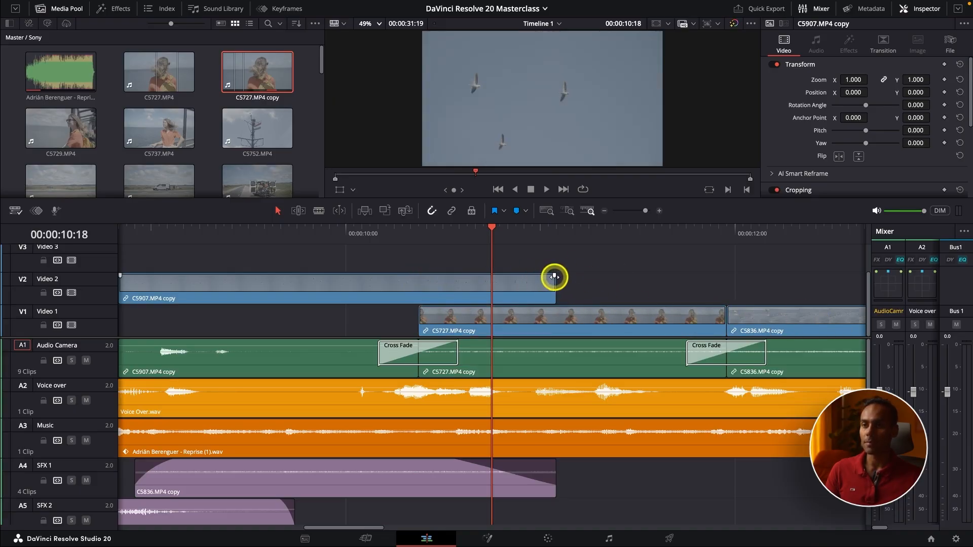
left_click_drag(555, 277, 438, 289)
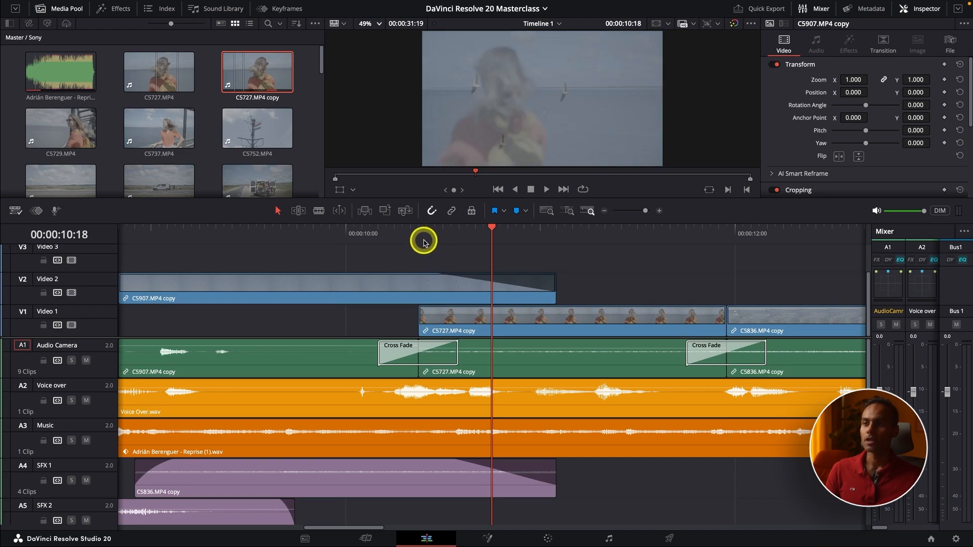
left_click_drag(422, 244, 507, 252)
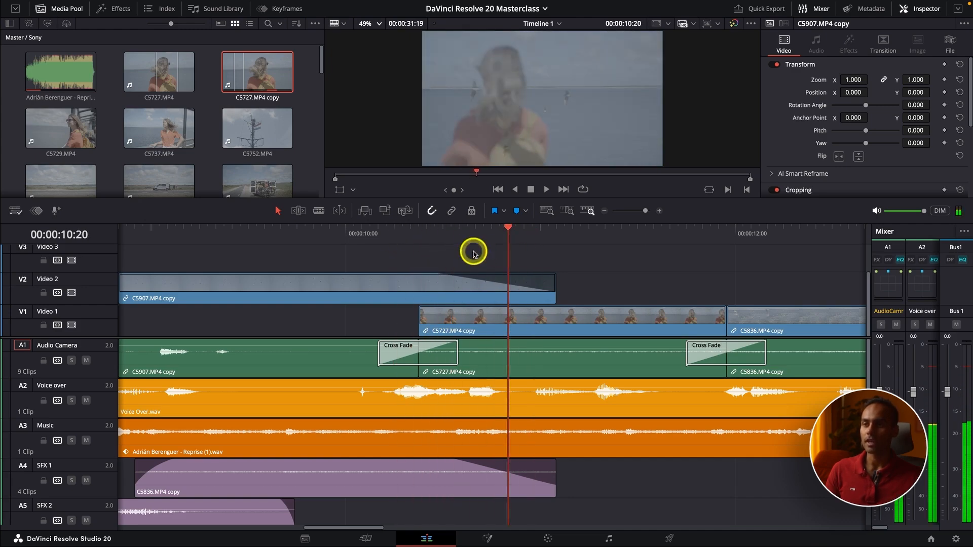
Play from the C5907 dissolve through the C5727, C5836 and C5923 shots into the drone shot, checking the cross-faded camera audio.
key("super+minus")
left_click(410, 236)
key("space")
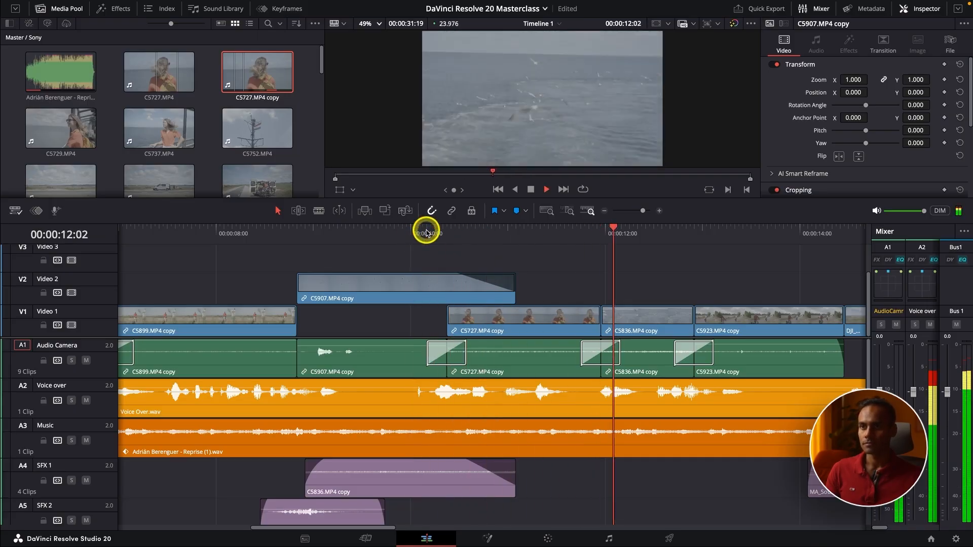
key("space")
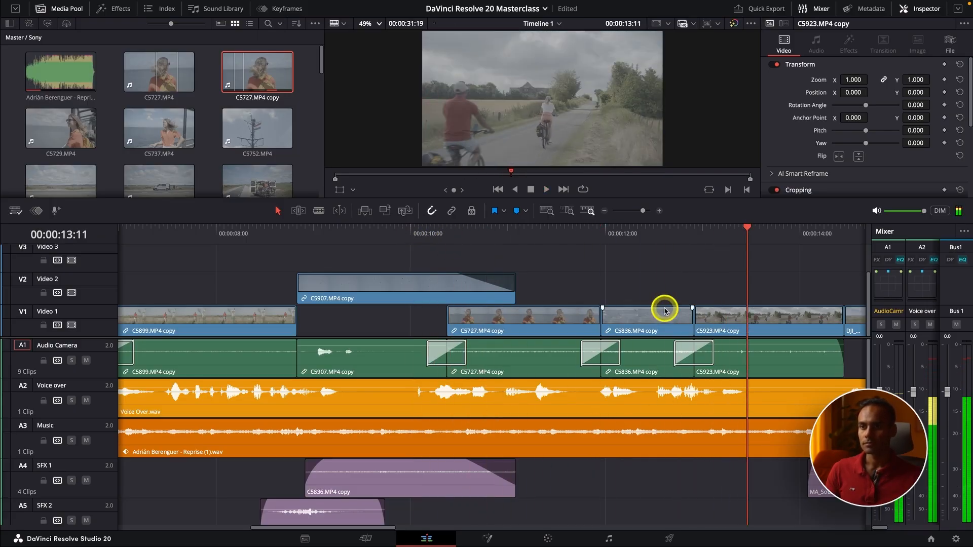
left_click(601, 357)
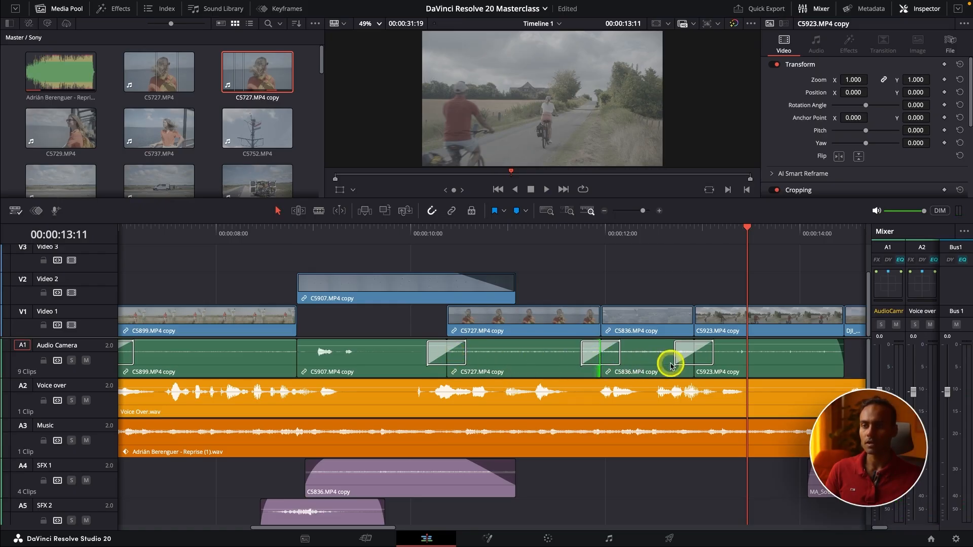
key("ctrl+minus")
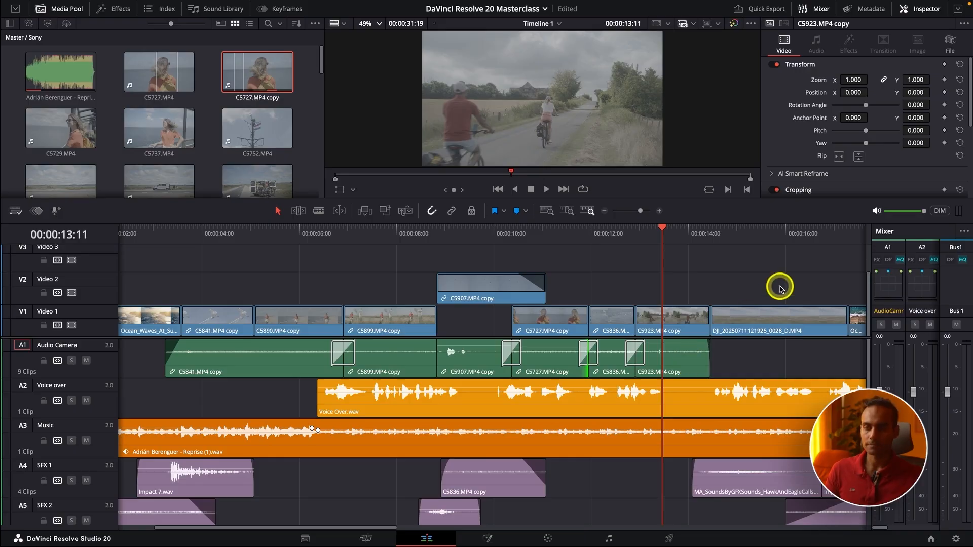
key("space")
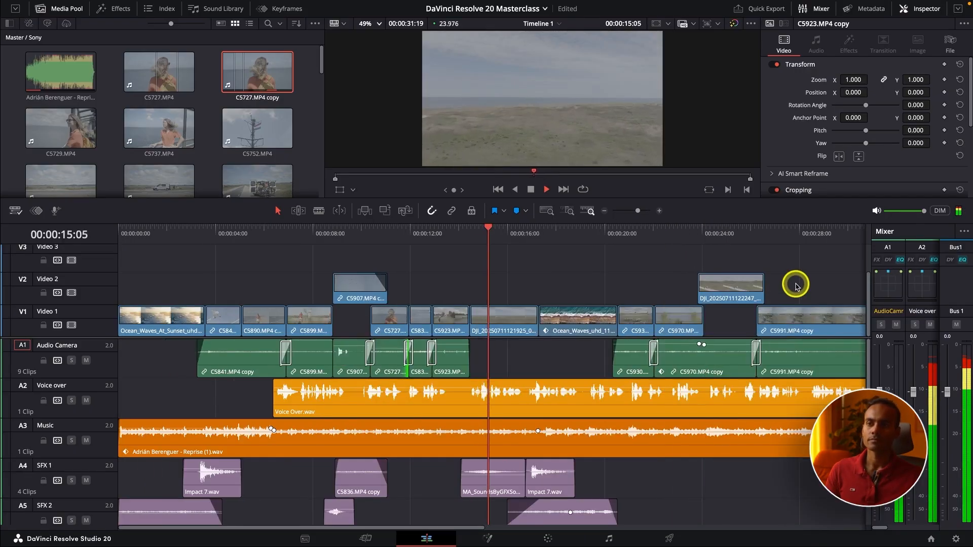
key("space")
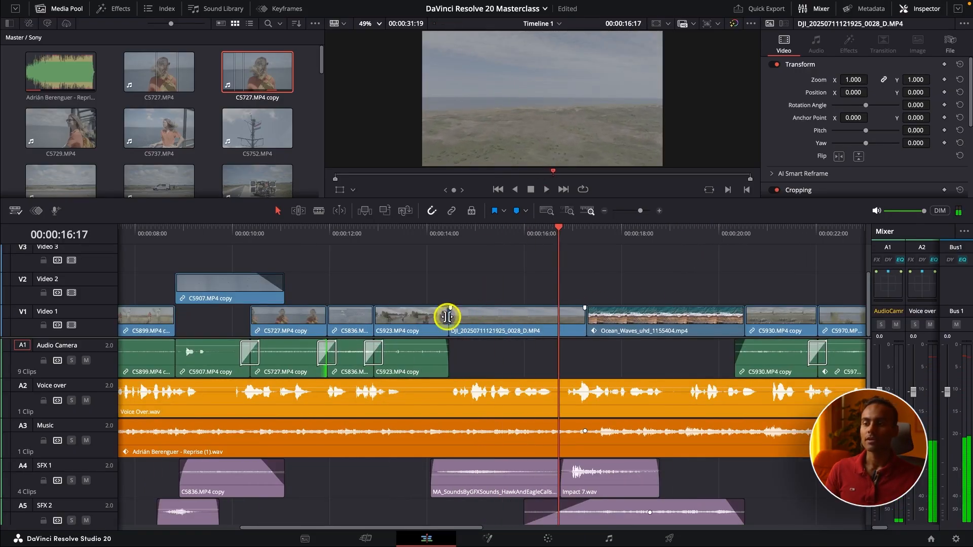
Place the playhead at the start of the hawk and eagle calls at 00:00:14:02 and open the Sound Effects bin.
left_click(432, 239)
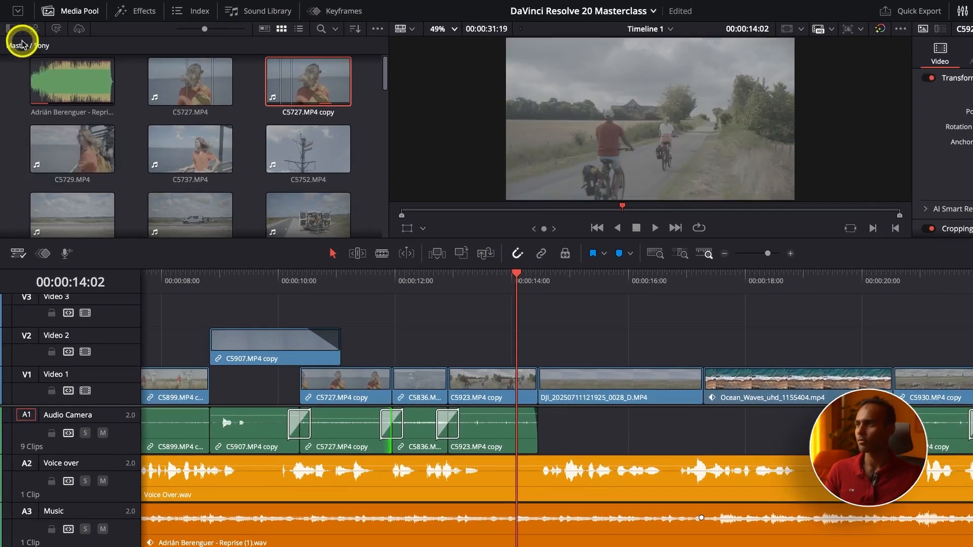
left_click(15, 37)
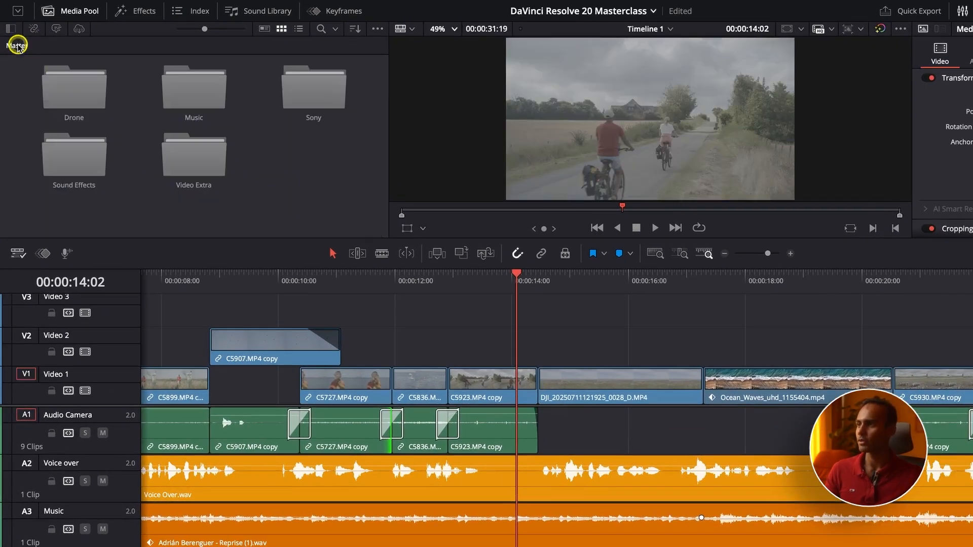
double_click(78, 168)
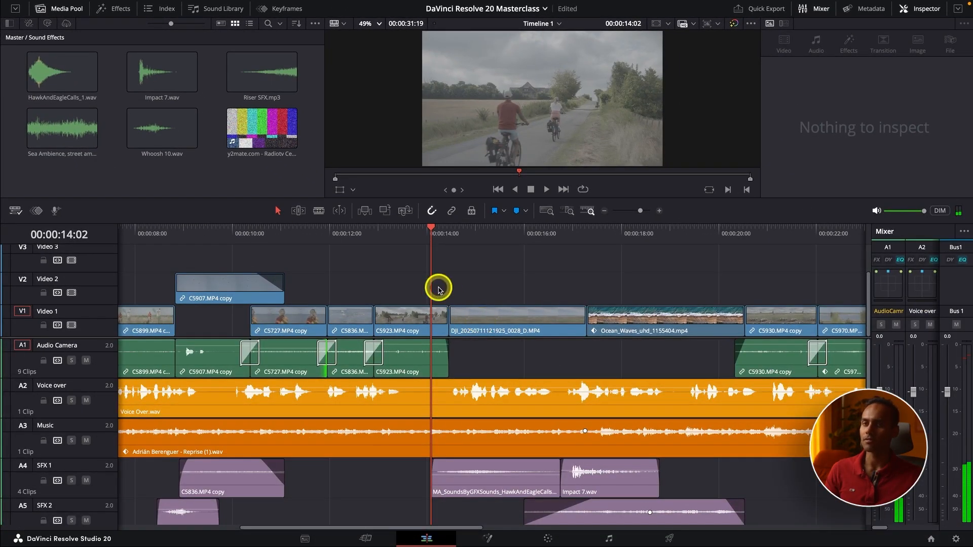
left_click(439, 290)
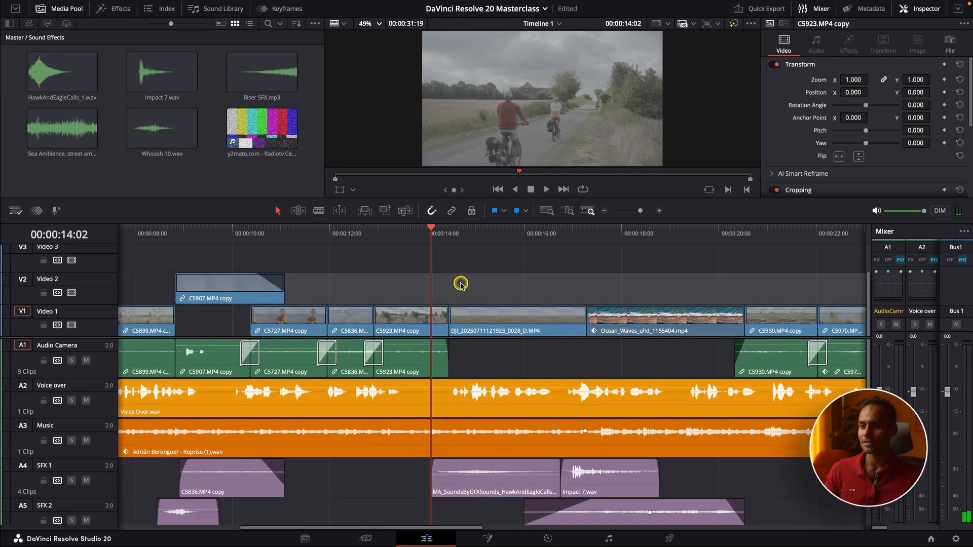
Play the hawk calls and impact sound up to 00:00:18:04 and examine the sea ambience clip on SFX 2.
key("space")
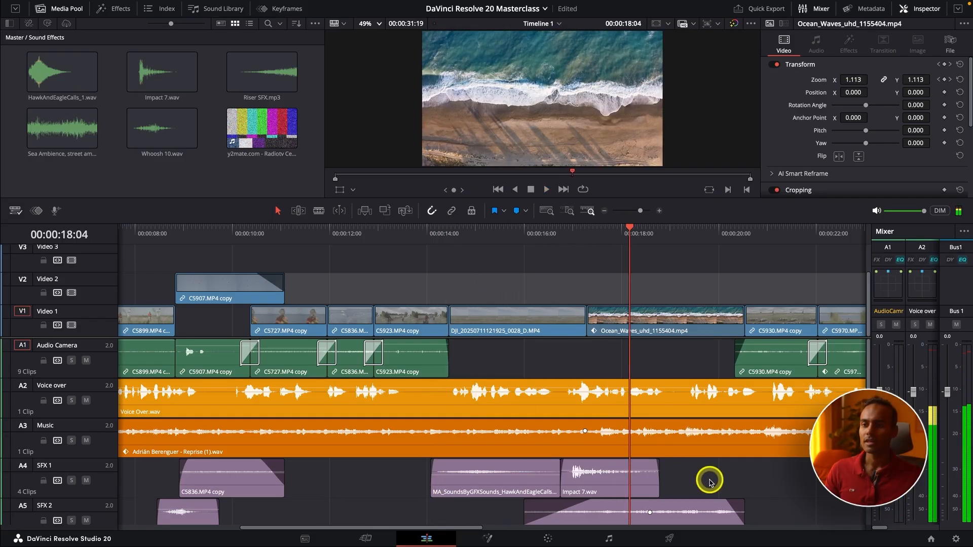
scroll(709, 481, "down", 1)
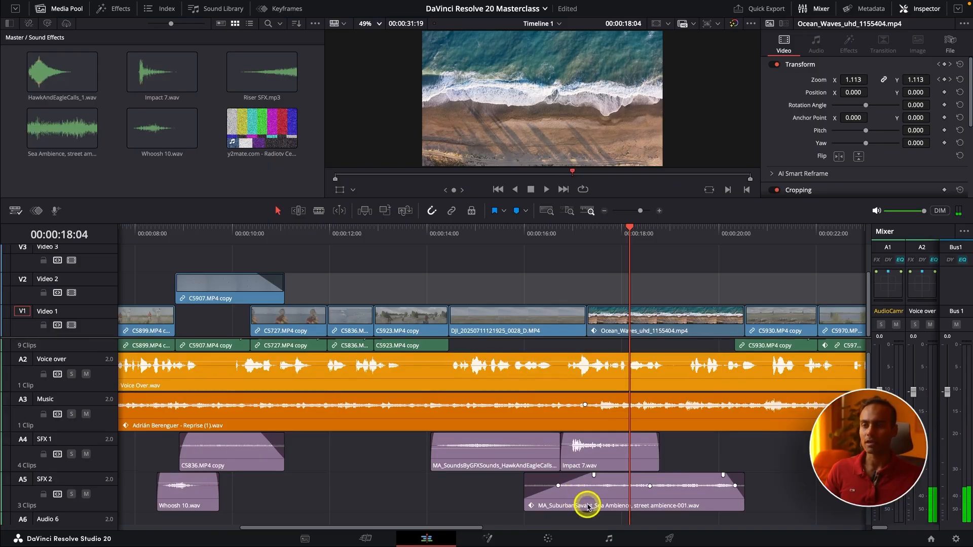
scroll(588, 482, "up", 1)
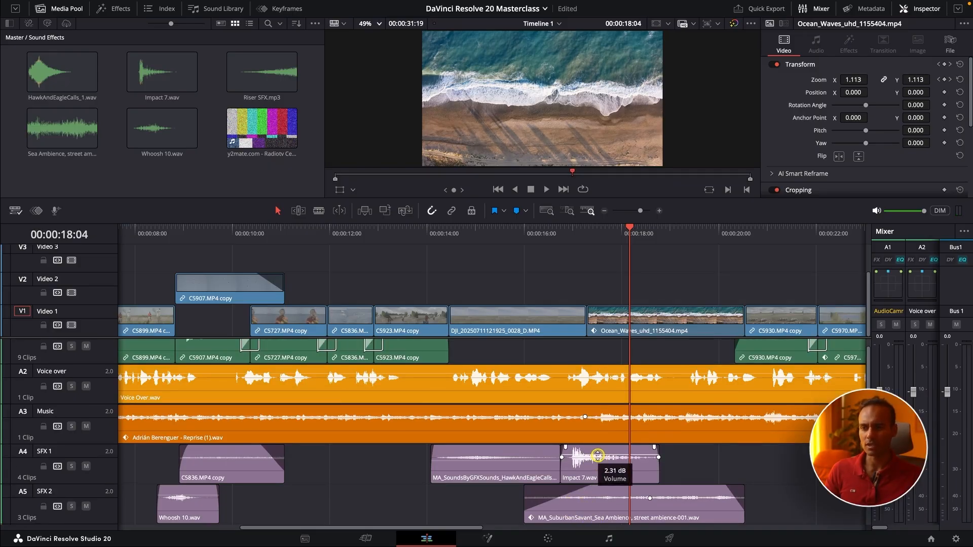
Shift Impact 7.wav later on SFX 1 so its hit meets the Ocean_Waves cut at 00:00:17:07, and play it back from 00:00:16:07.
left_click_drag(598, 454, 607, 465)
left_click(588, 233)
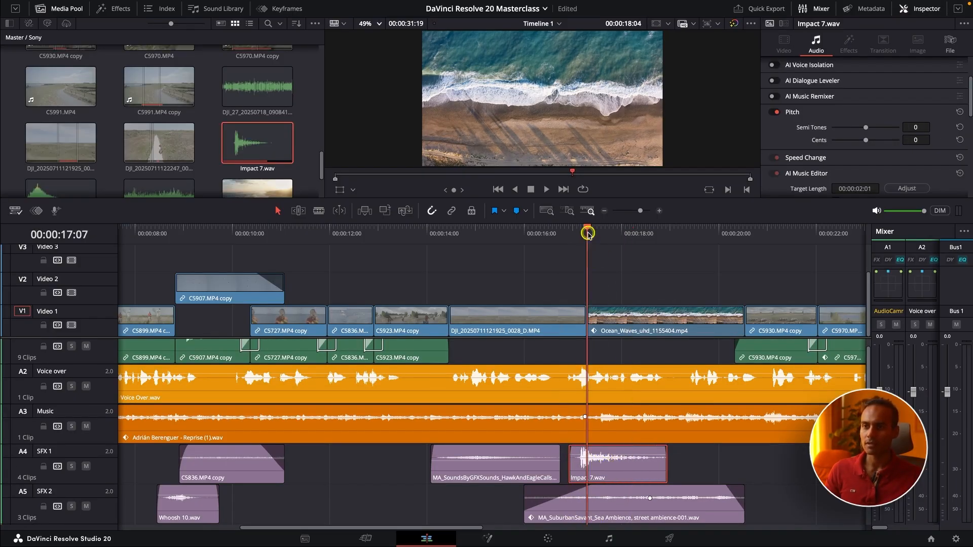
left_click(540, 234)
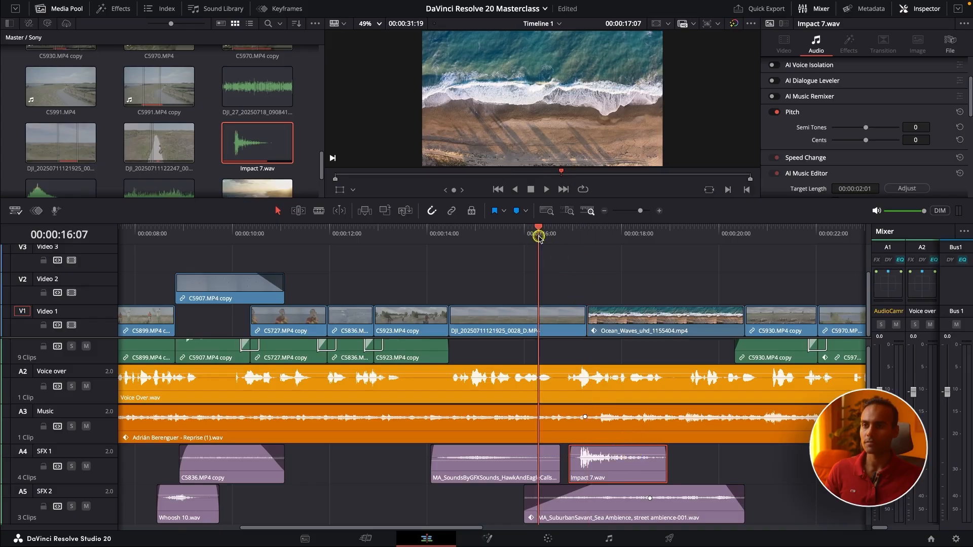
key("space")
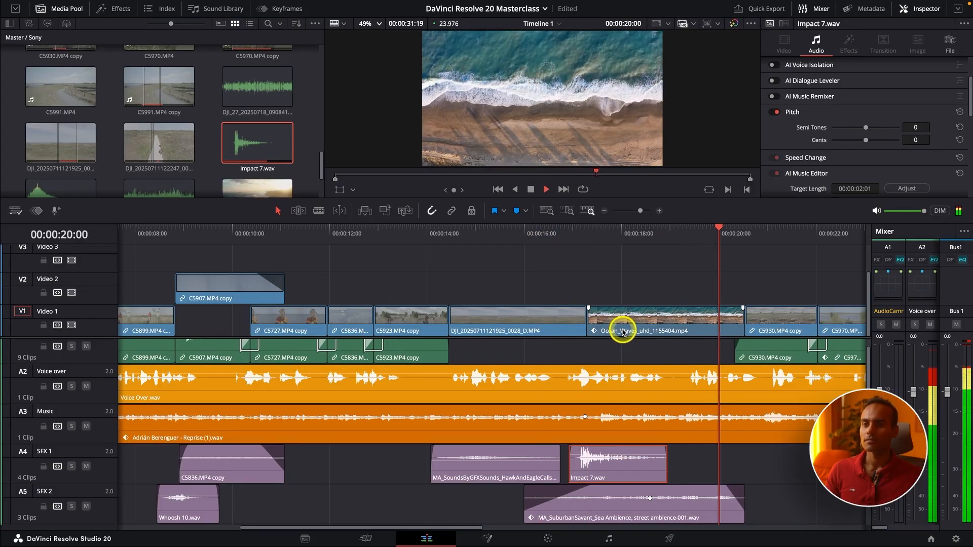
key("space")
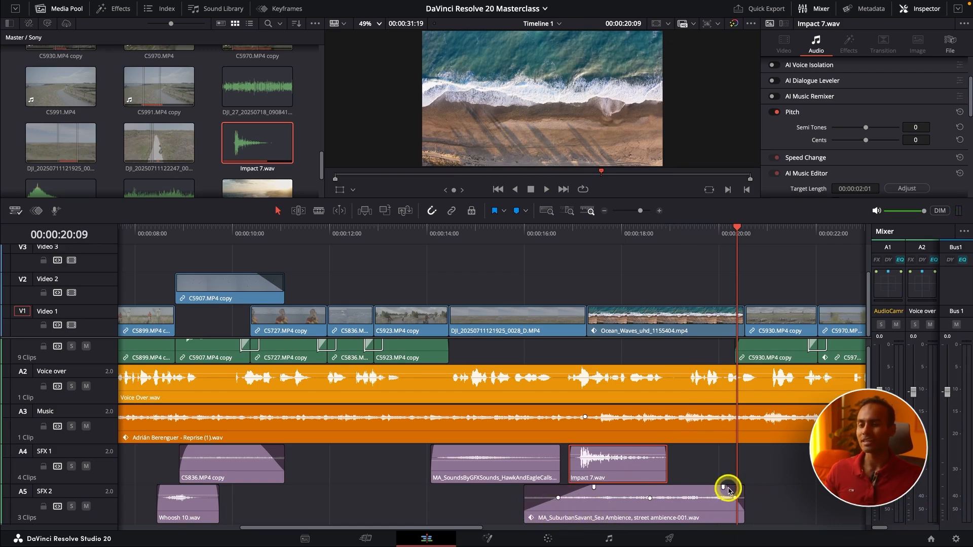
Play on from 00:00:20:09 through the C5930 and C5970 shots into the second drone shot, stopping at 00:00:24:19.
scroll(728, 490, "up", 1)
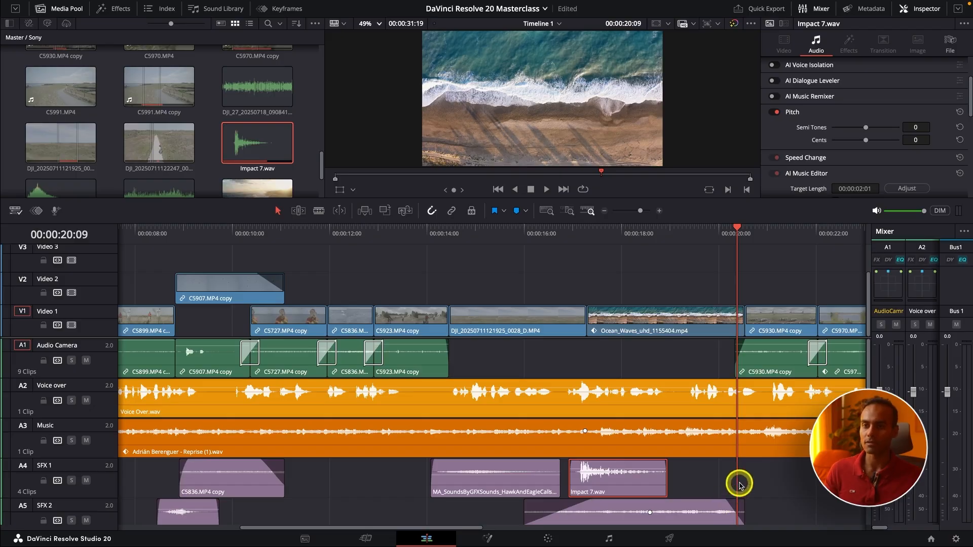
key("space")
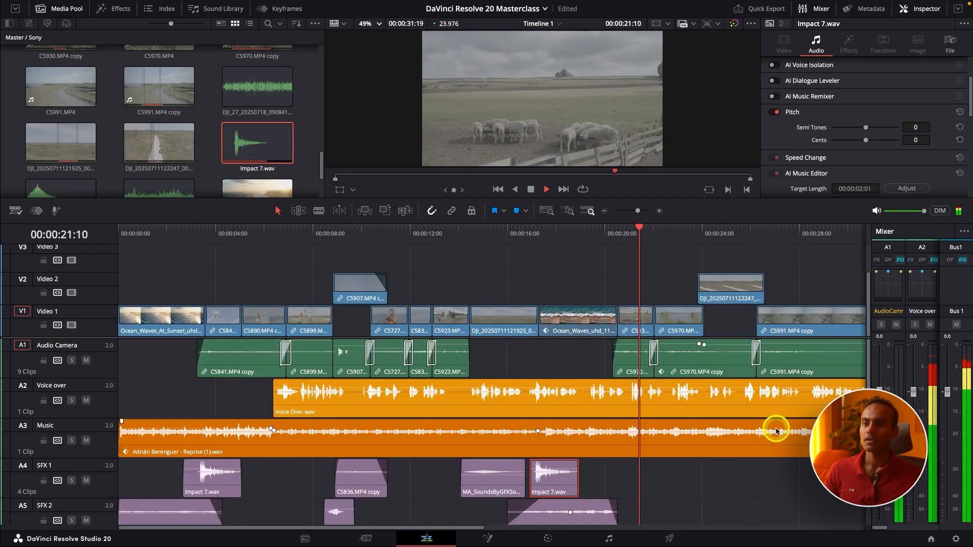
key("space")
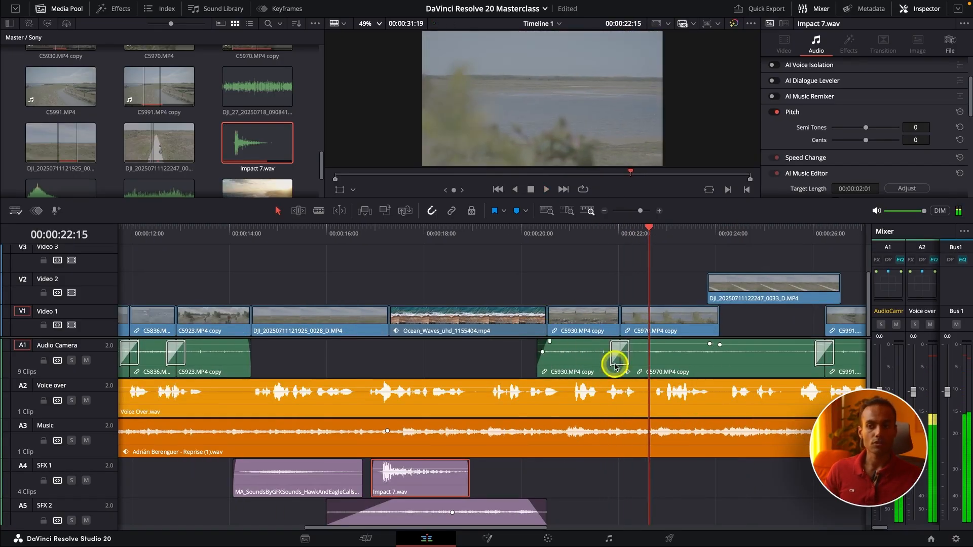
scroll(637, 360, "down", 2)
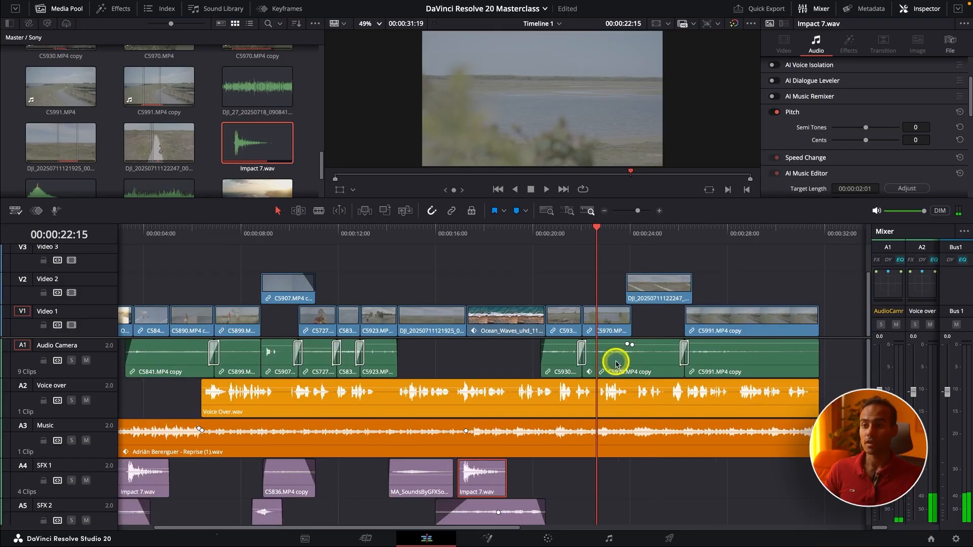
key("space")
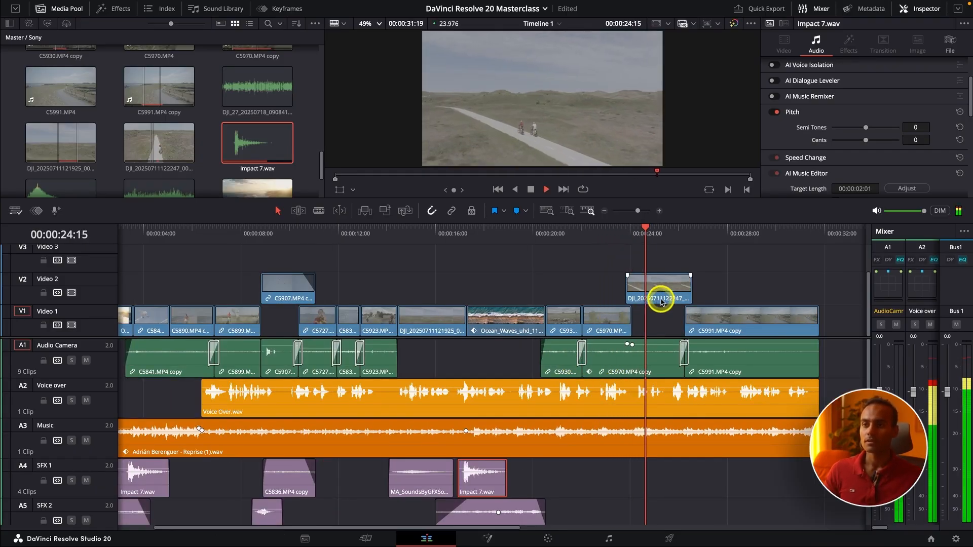
key("space")
scroll(659, 299, "up", 2)
left_click(576, 302)
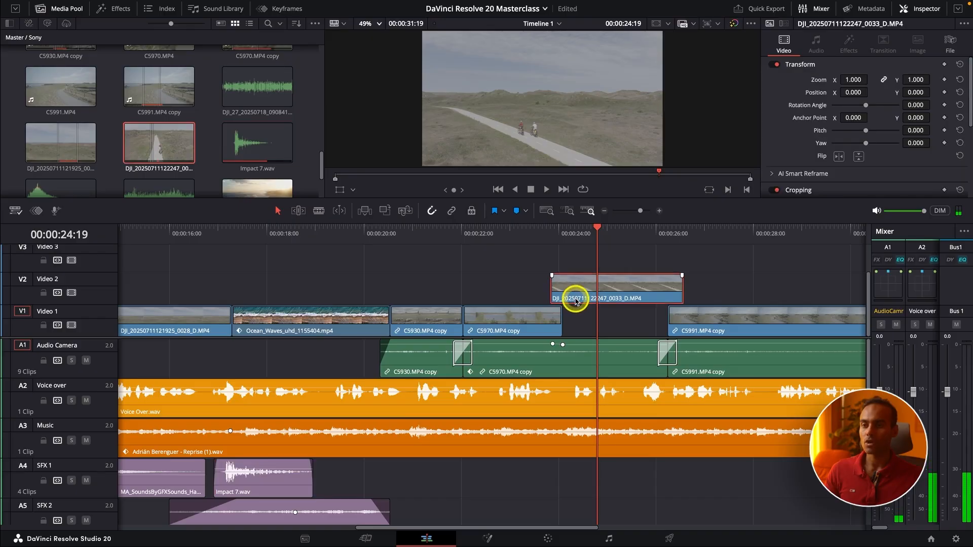
left_click_drag(576, 302, 575, 307)
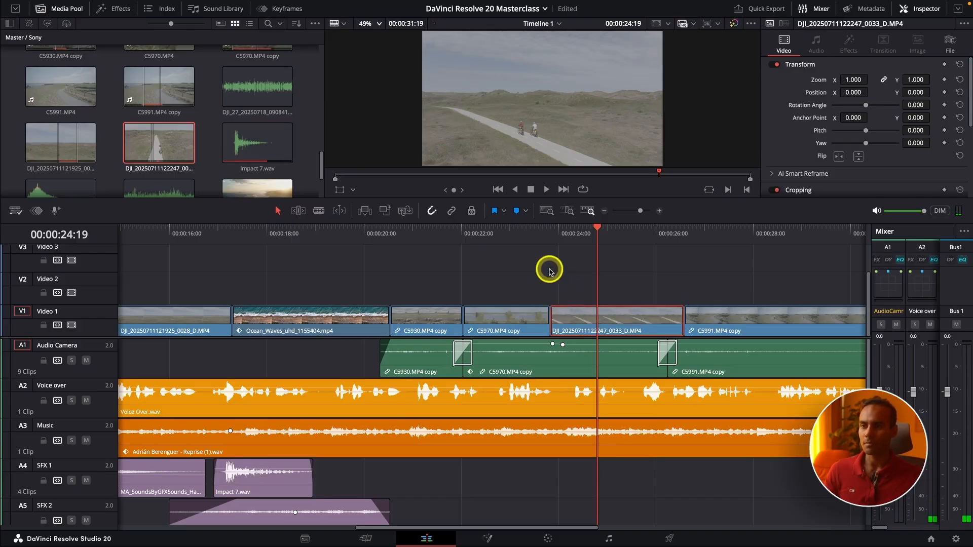
Play from the C5970 shot through the moved drone clip to the timeline's end at 00:00:31:19 and view the whole edit.
key("space")
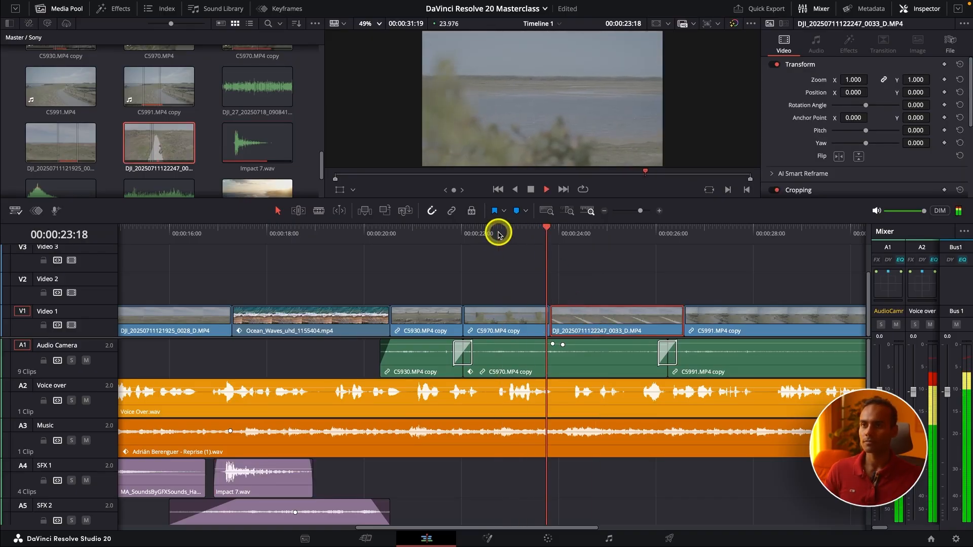
scroll(498, 233, "down", 2)
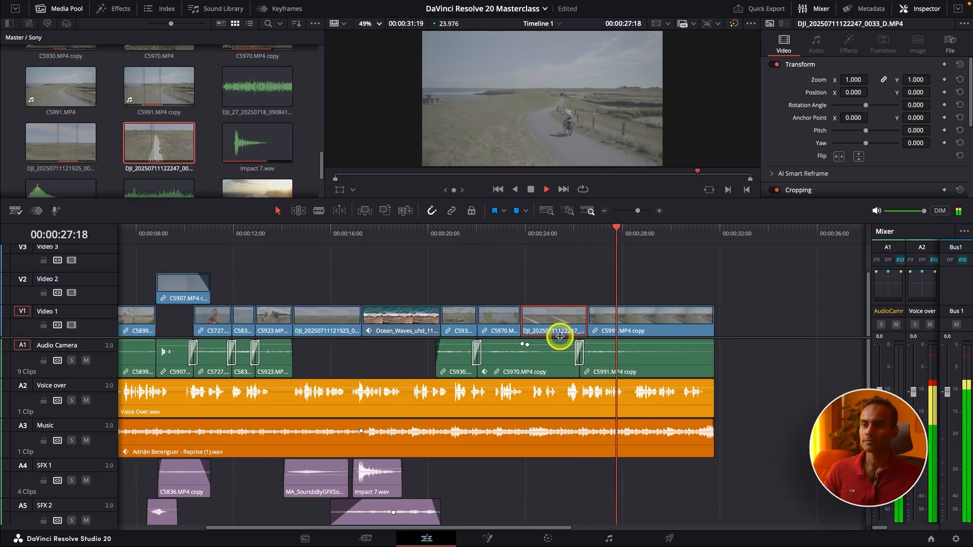
key("space")
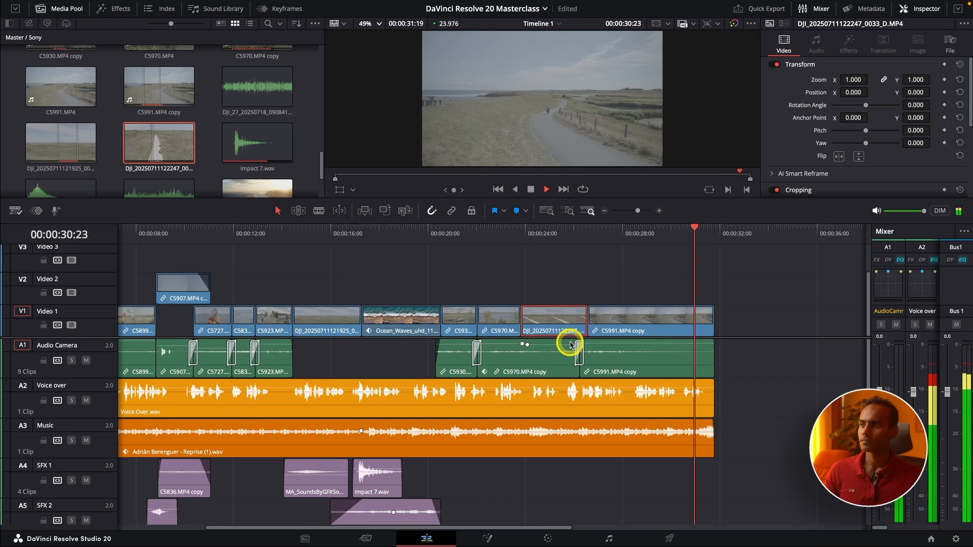
key("super+minus")
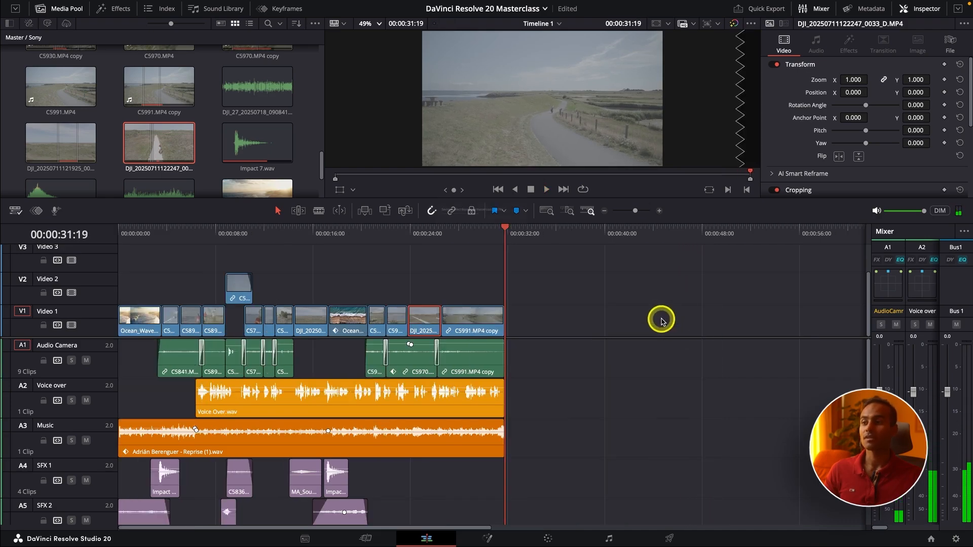
left_click_drag(103, 337, 103, 316)
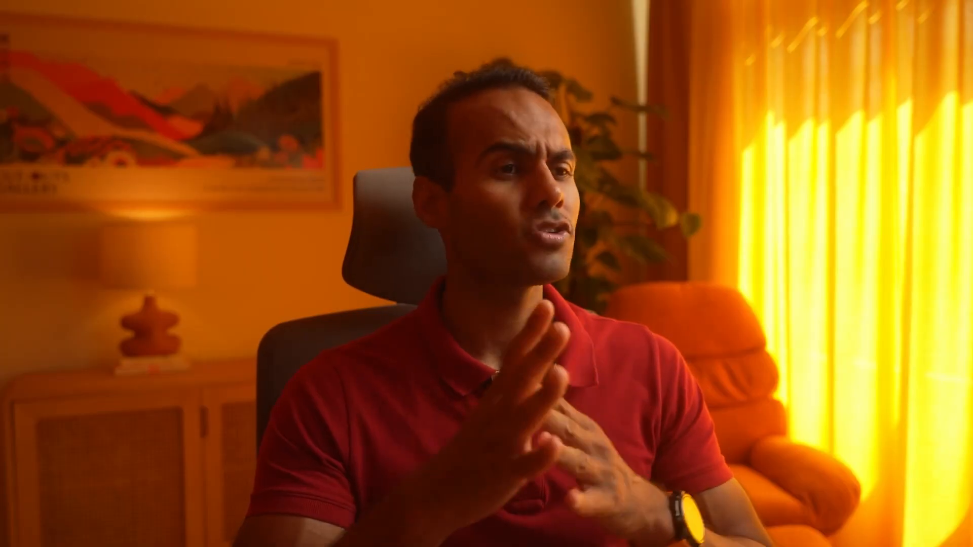